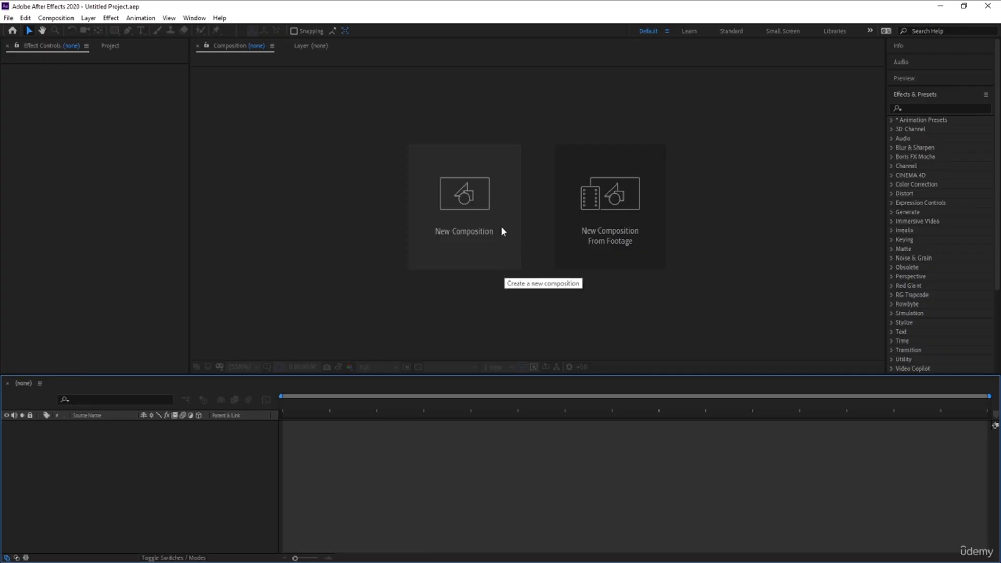
Create a new composition named Main Animation with a duration of 30 seconds.
left_click(501, 229)
type("MAI")
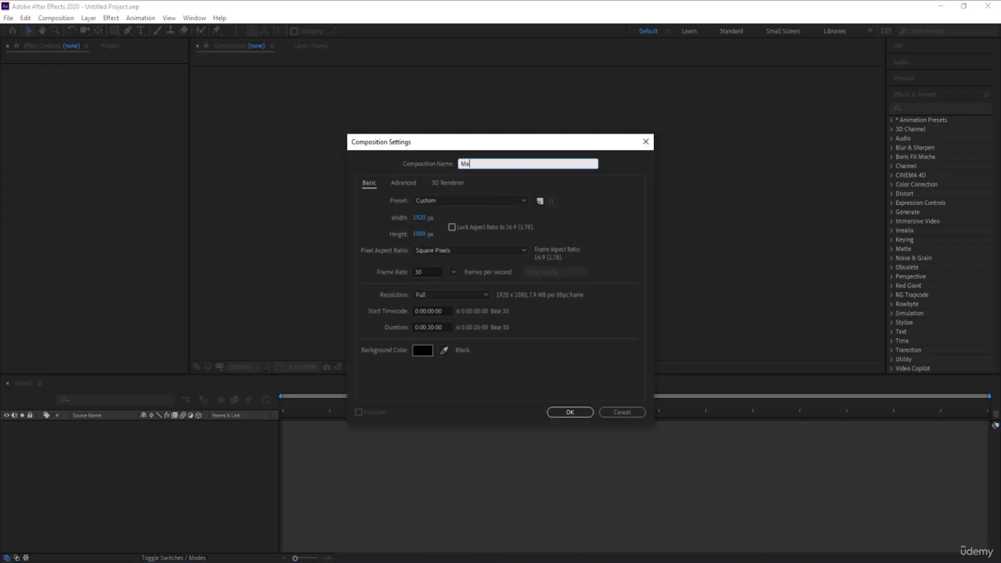
type("n Animation")
left_click(430, 328)
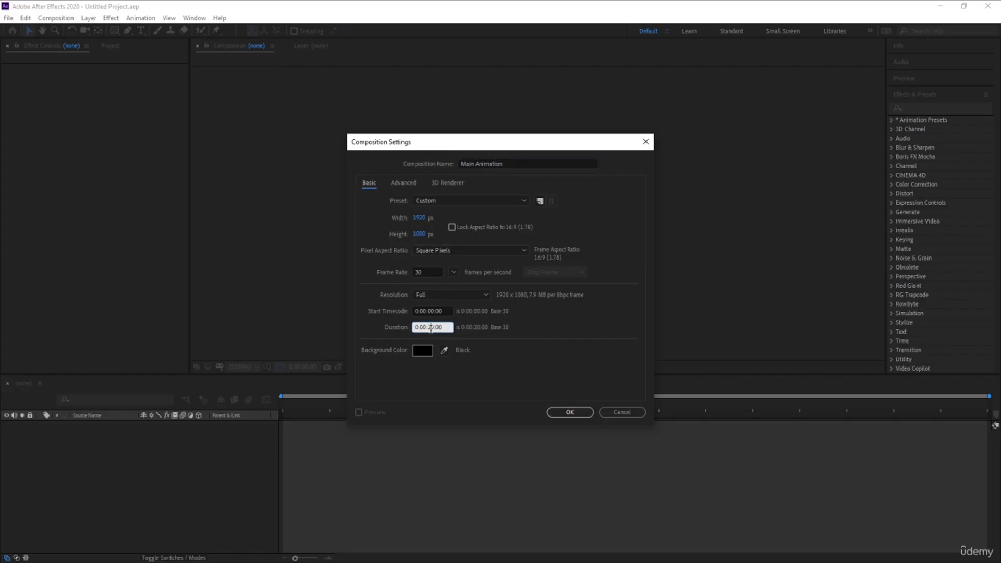
type("3")
Set the composition background colour to white and confirm the settings.
left_click(423, 350)
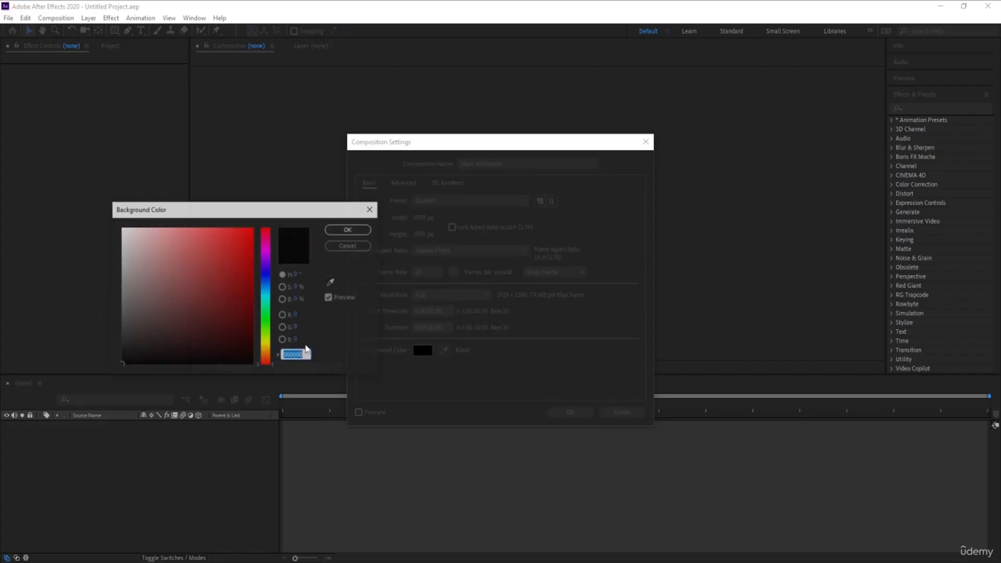
left_click_drag(152, 244, 61, 172)
key("Return")
key("Return")
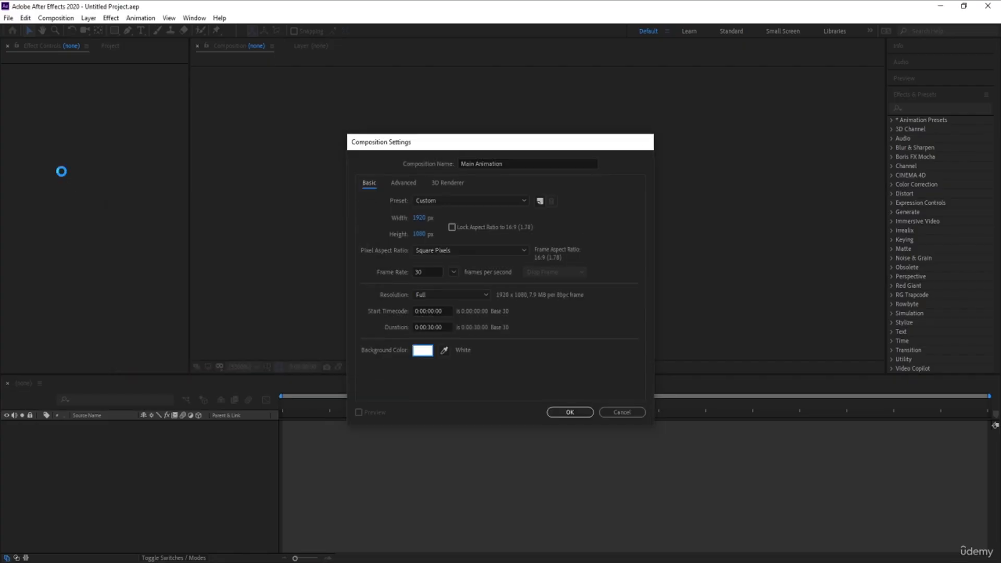
Turn on the Title/Action Safe guides in the composition viewer.
left_click(267, 367)
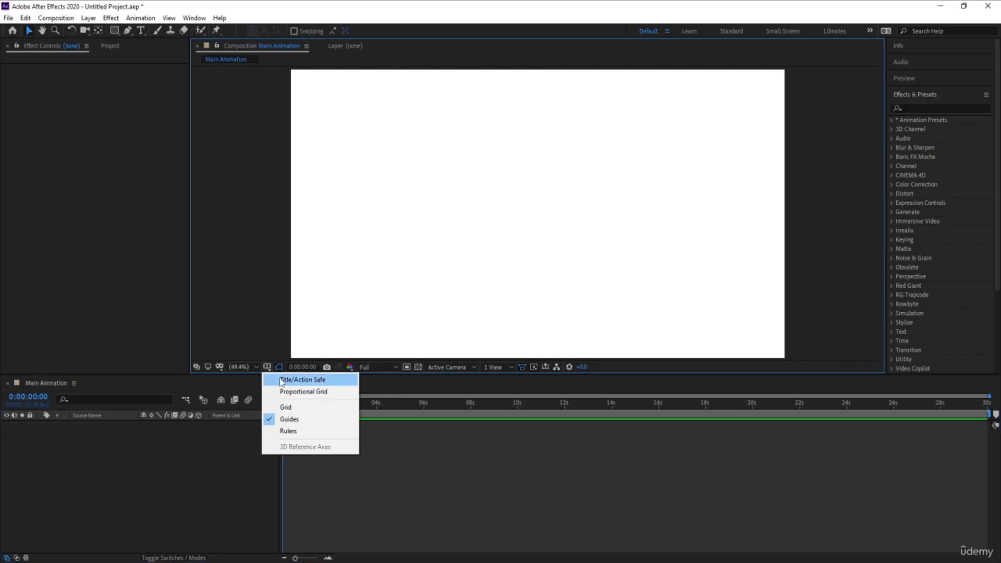
left_click(285, 380)
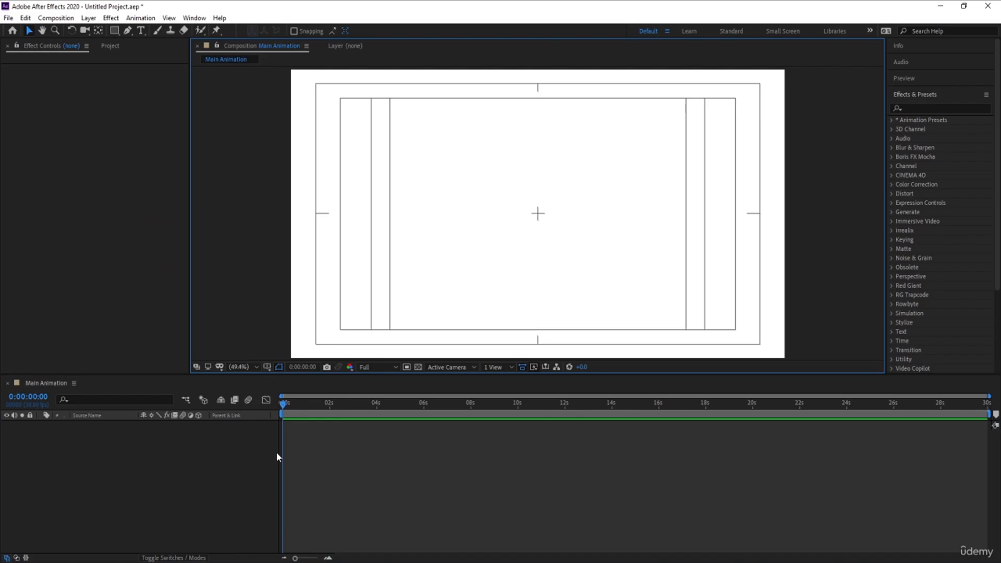
Create a second composition named 1 with a grey background colour.
key("ctrl+n")
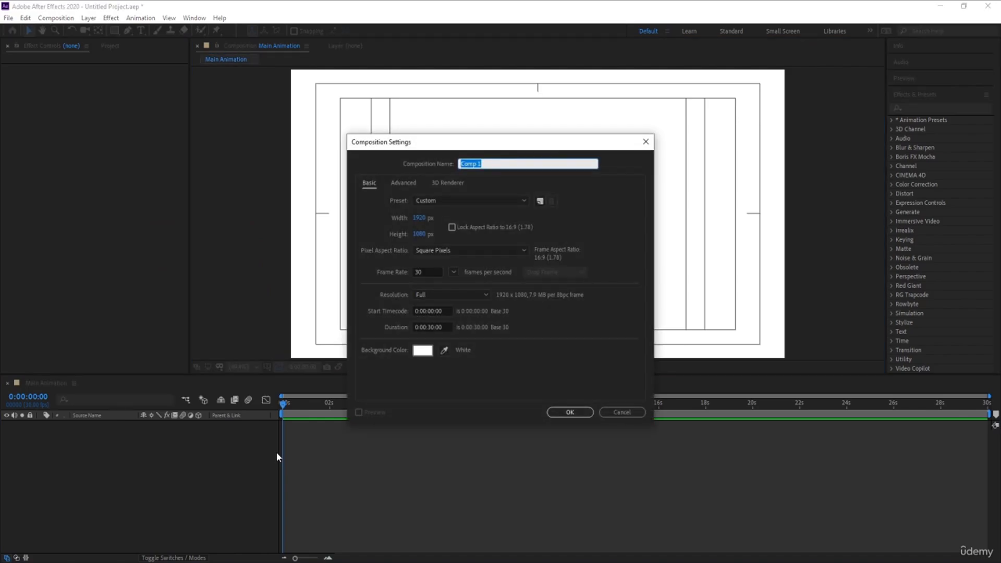
type("1")
left_click(423, 352)
left_click_drag(183, 323, 68, 287)
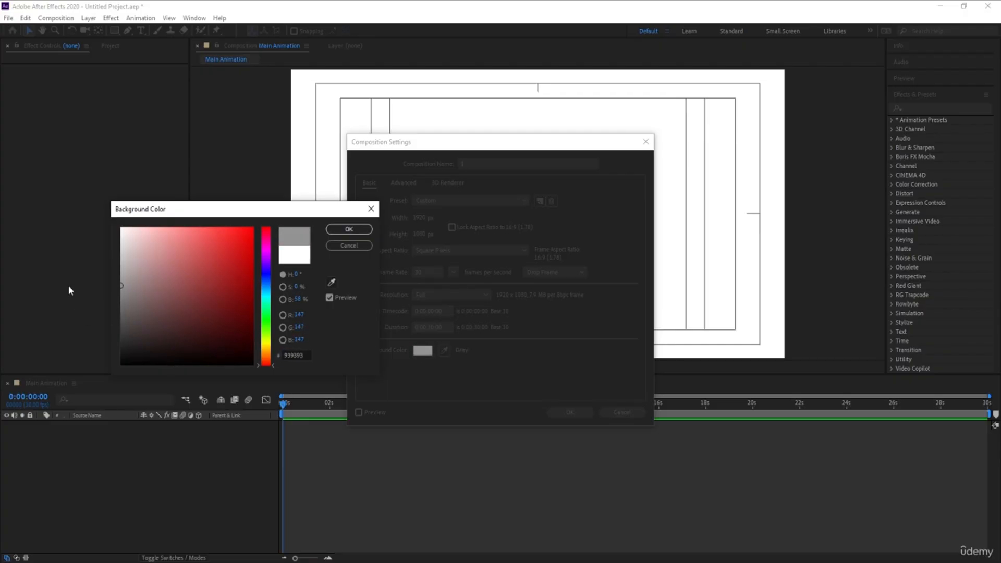
left_click(341, 231)
left_click(569, 412)
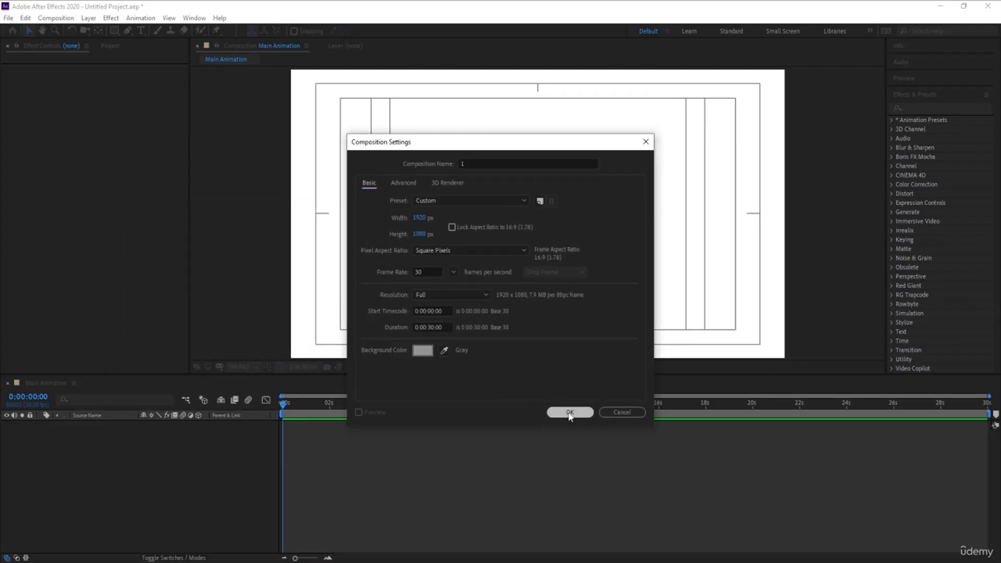
Draw a small circle with the Ellipse tool near the bottom centre of the frame.
mouse_move(110, 31)
left_mouse_down()
mouse_move(130, 60)
mouse_move(148, 52)
left_mouse_up()
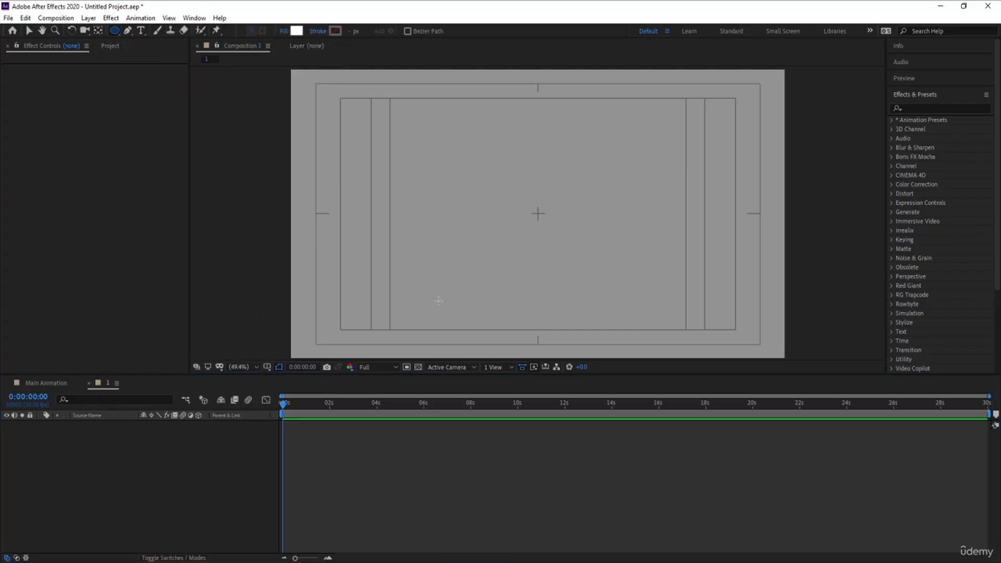
left_click_drag(539, 327, 540, 330)
left_click(86, 476)
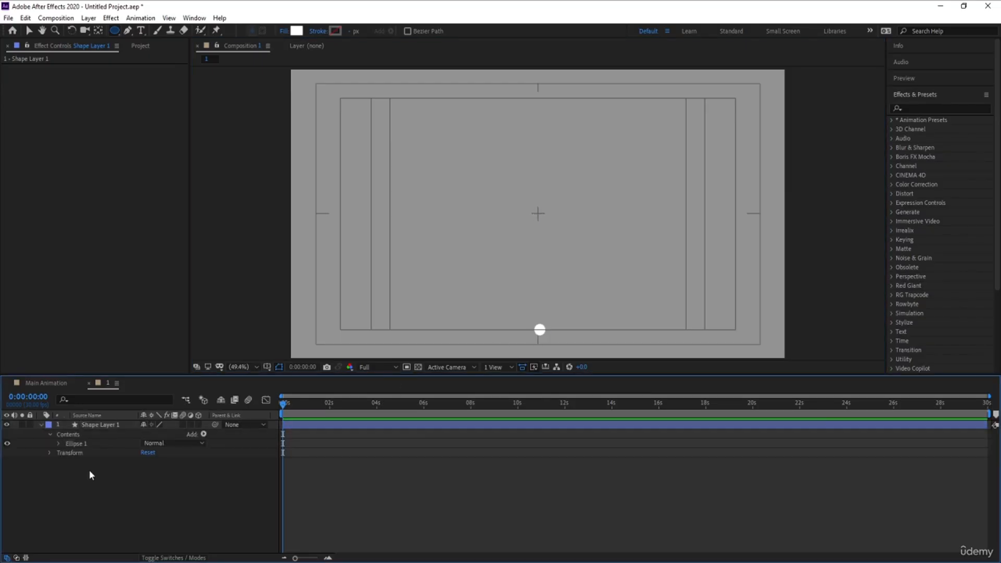
Center the small circle horizontally in the composition using the Align panel.
left_click(108, 426)
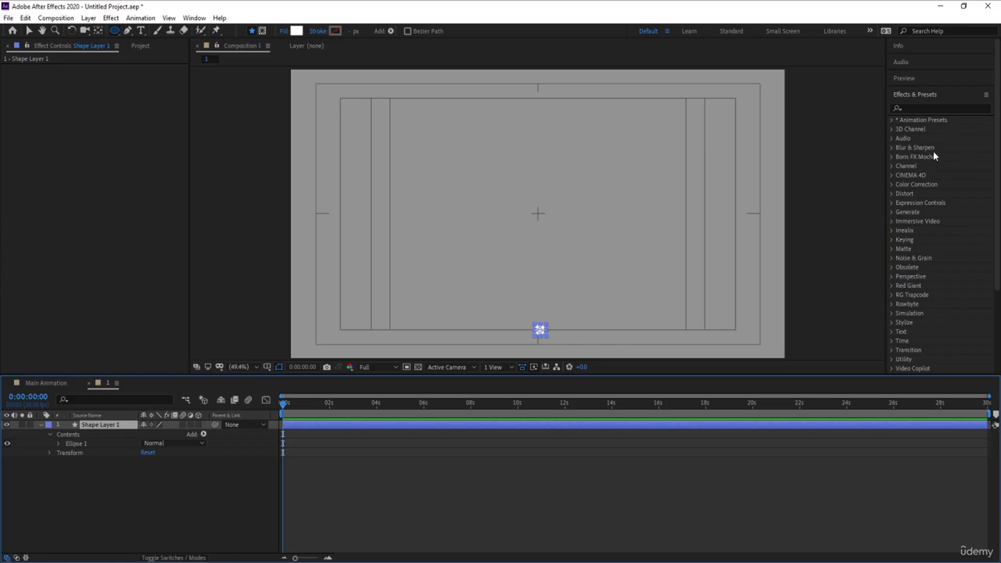
left_click(913, 95)
left_click(909, 108)
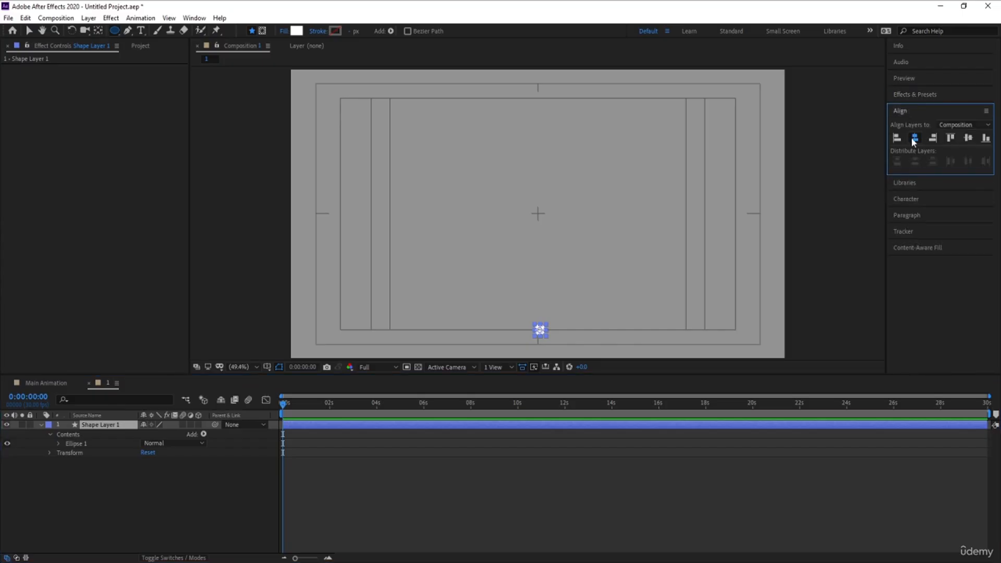
left_click(914, 137)
Set the small circle's fill colour to black.
left_click(47, 487)
left_click(100, 424)
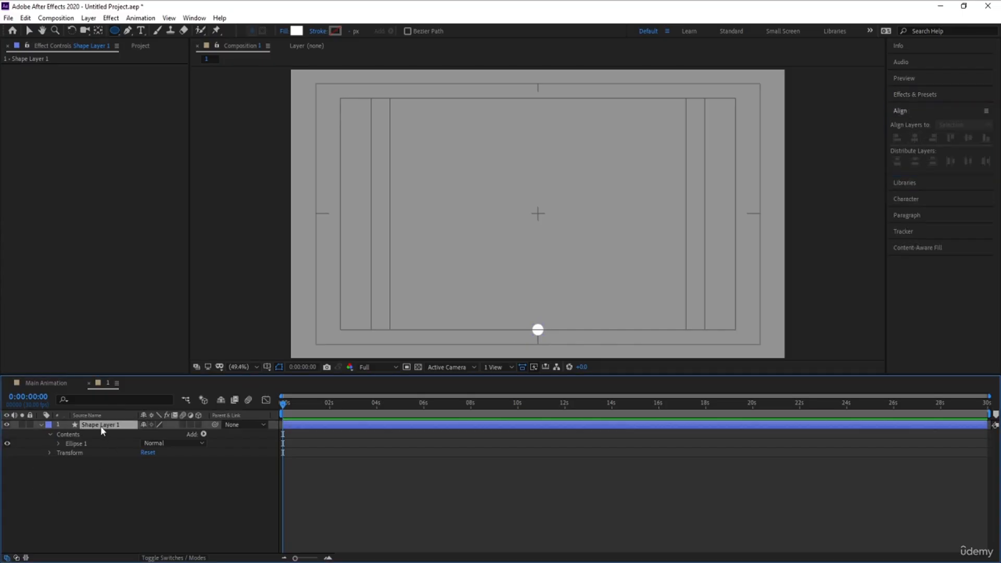
left_click(296, 31)
left_click_drag(149, 357, 112, 396)
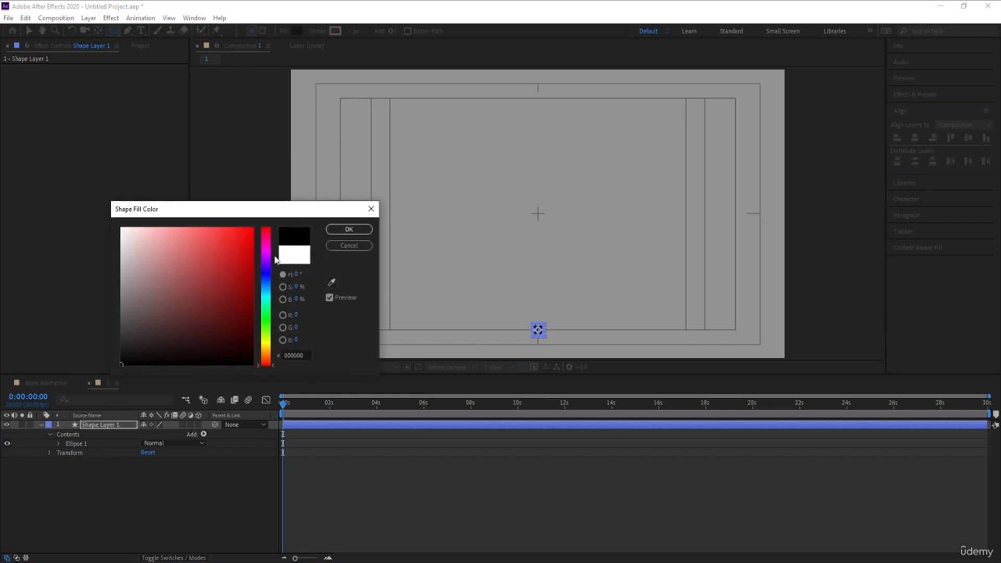
left_click(341, 232)
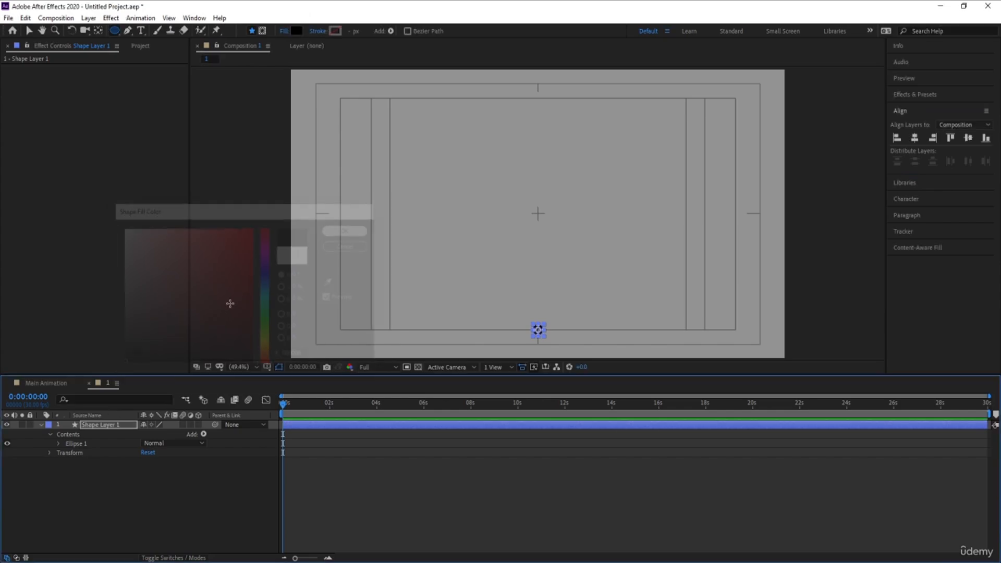
Draw a vertical line with the Pen tool rising from the small circle, as a new shape layer.
left_click(42, 423)
left_click(81, 453)
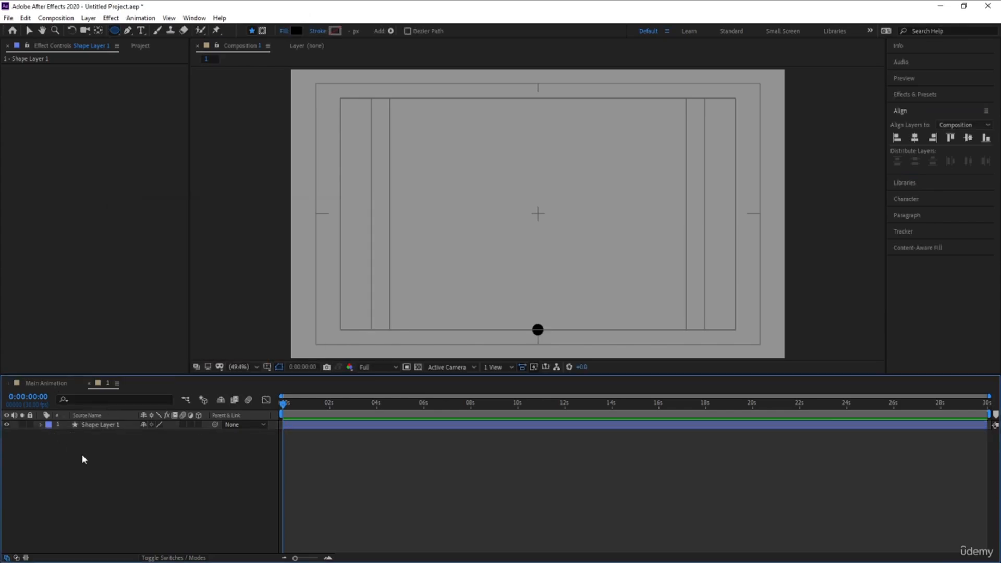
left_click(128, 31)
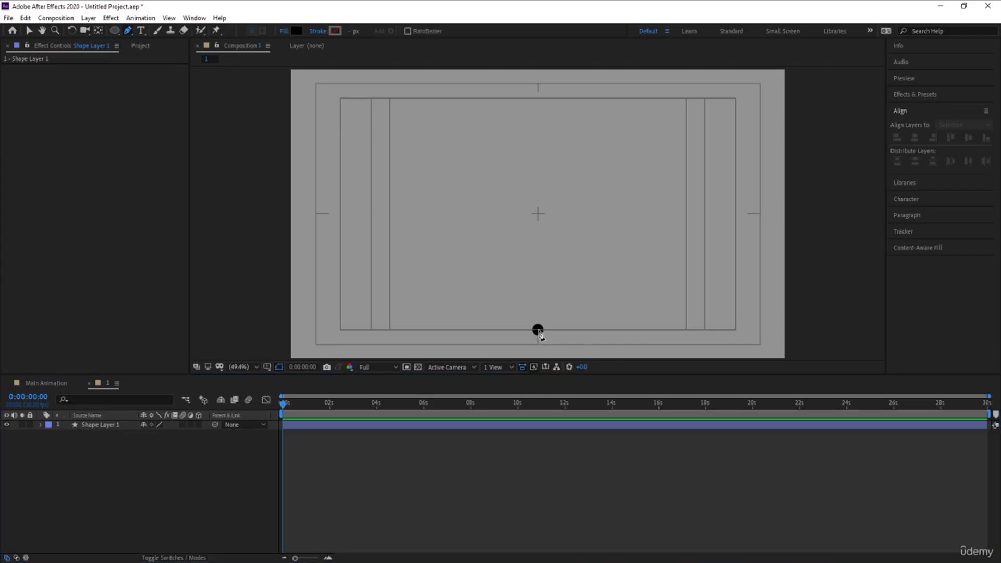
left_click(537, 330)
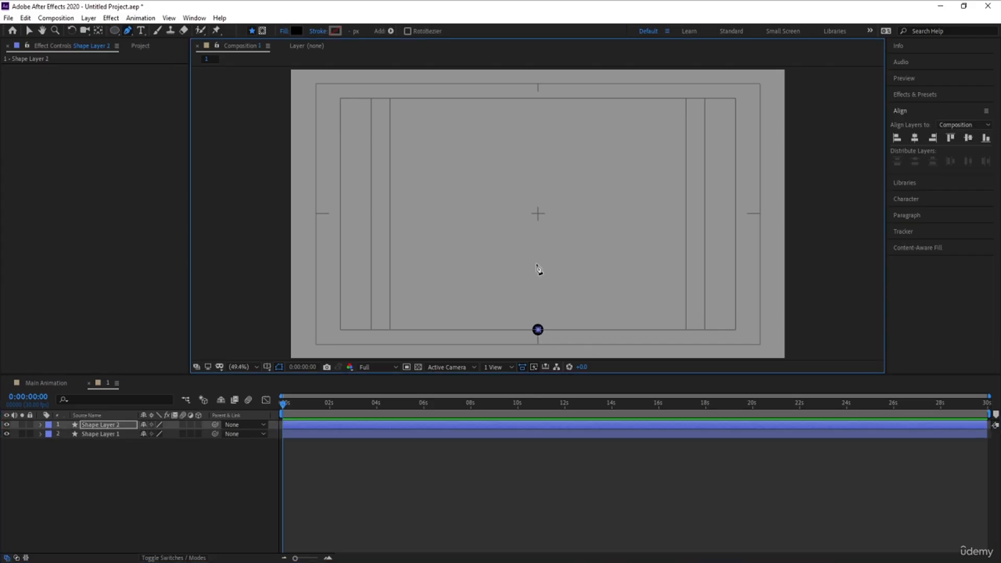
left_click(95, 426)
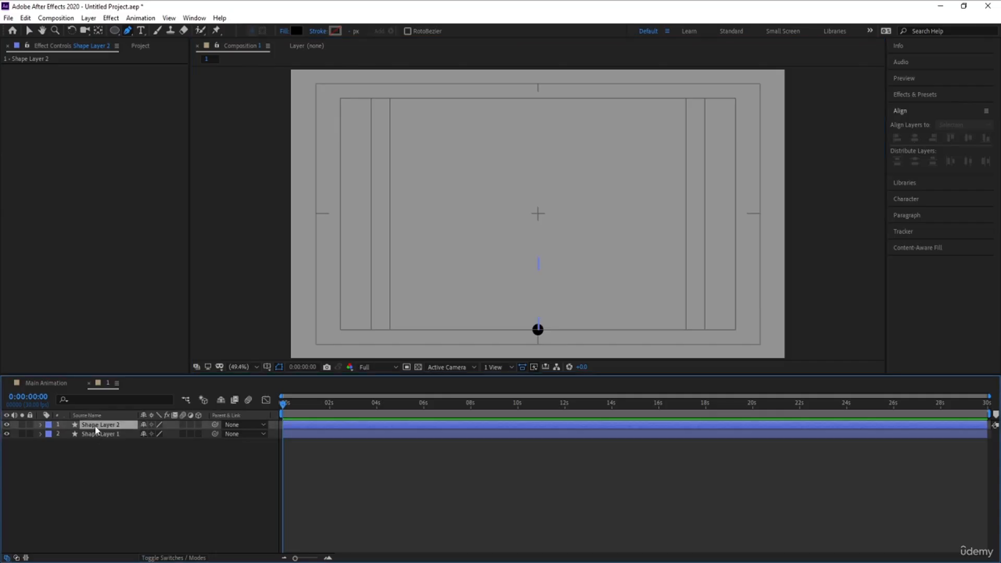
Give the line a black stroke 10 px wide.
left_click(335, 32)
left_click_drag(203, 300, 76, 446)
left_click(349, 228)
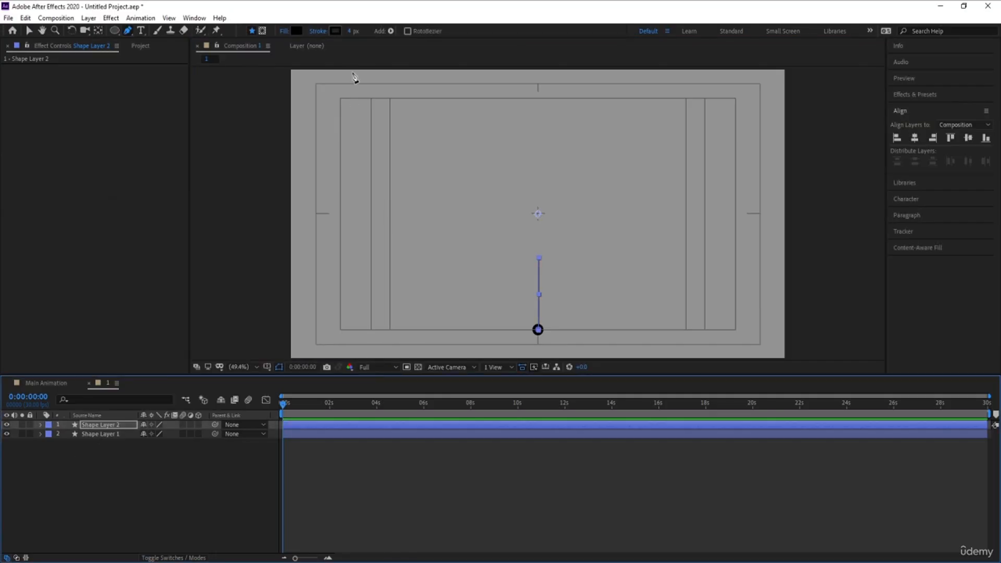
left_click(352, 30)
type("15")
key("Return")
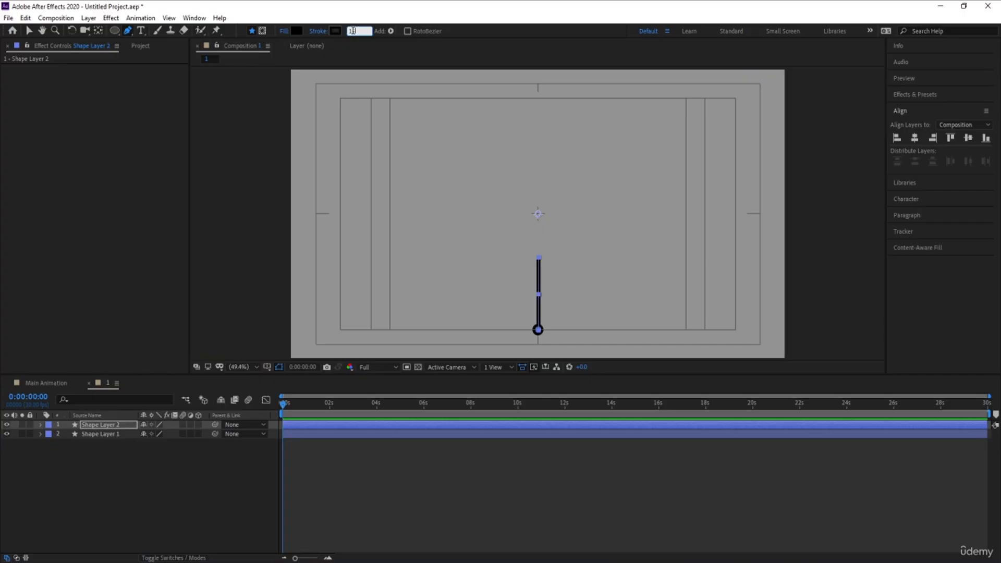
left_click_drag(349, 33, 306, 38)
Set the line's fill to none.
left_click(285, 32)
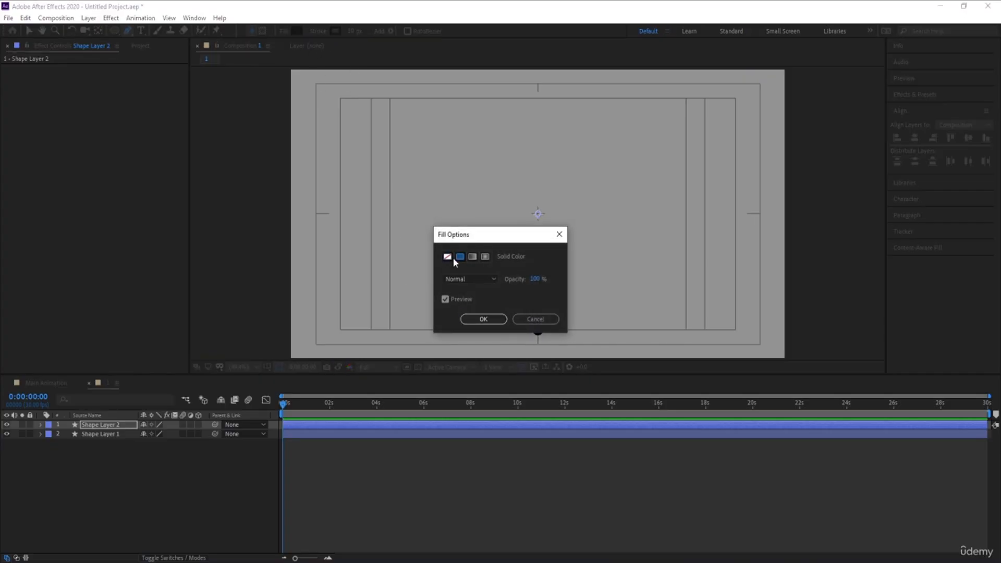
left_click(447, 256)
left_click(483, 319)
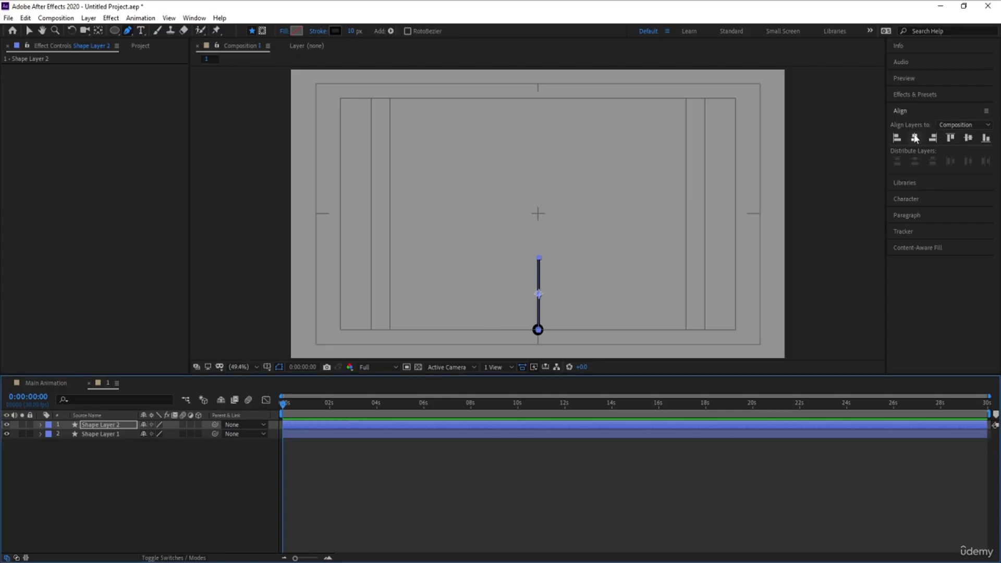
left_click(139, 471)
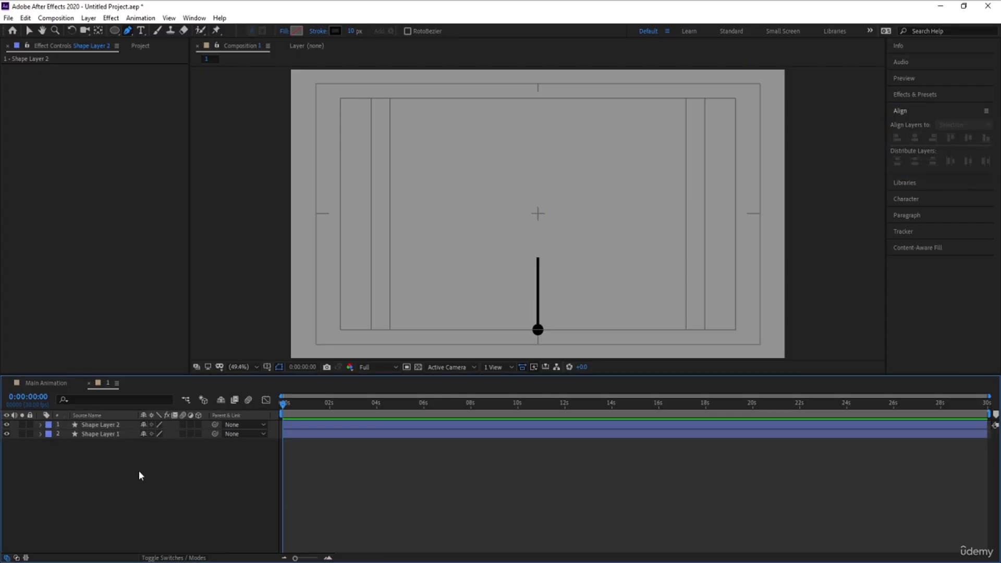
Duplicate the small circle layer and move the copy to the top of the layer stack.
left_click(97, 435)
key("ctrl+d")
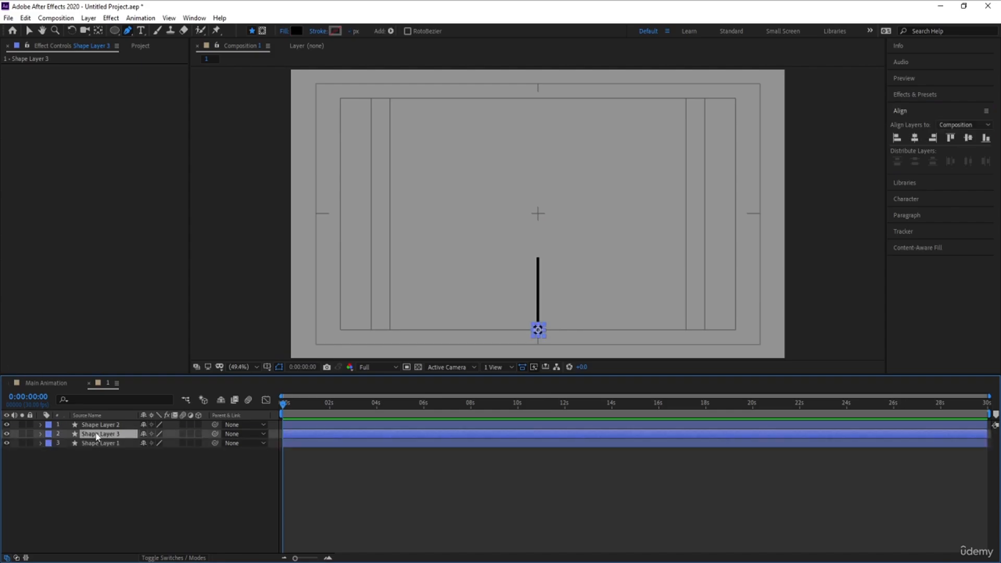
left_click_drag(97, 435, 96, 424)
key("v")
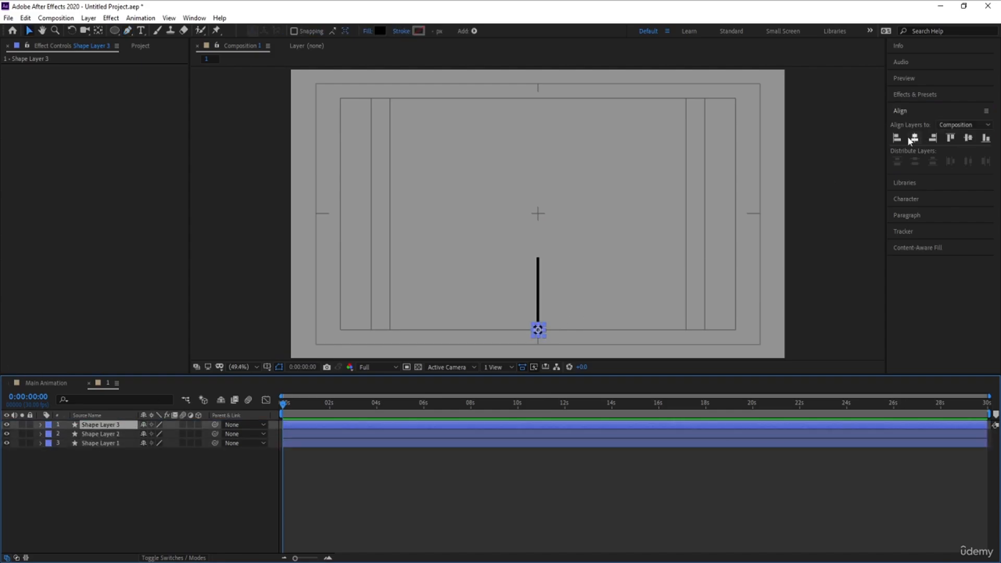
Align the copied circle vertically and scale it up to about 1206%.
left_click(967, 139)
key("s")
left_click_drag(152, 436, 588, 225)
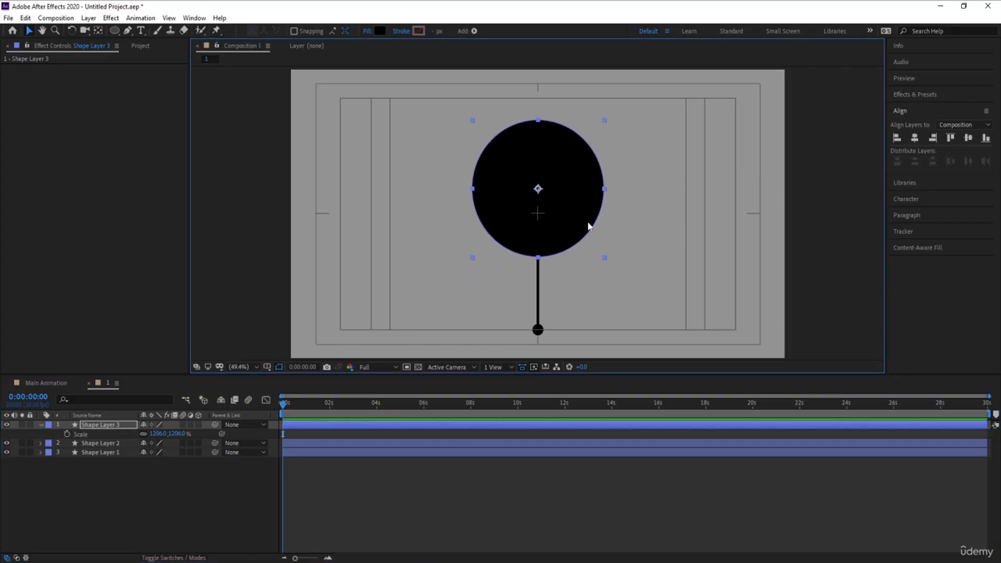
Set the large circle's fill colour to white.
left_click(380, 33)
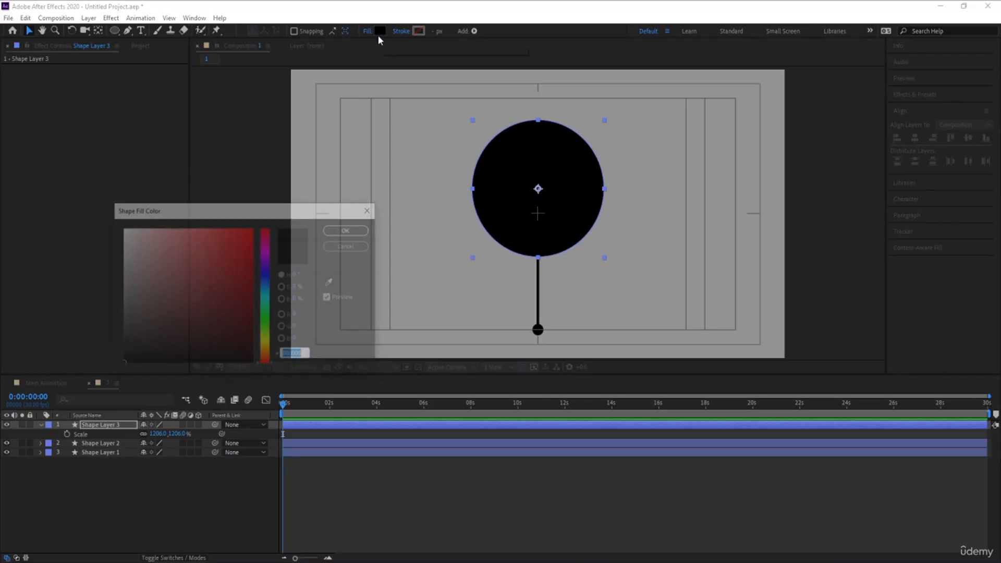
left_click_drag(204, 295, 47, 127)
key("Return")
left_click(106, 485)
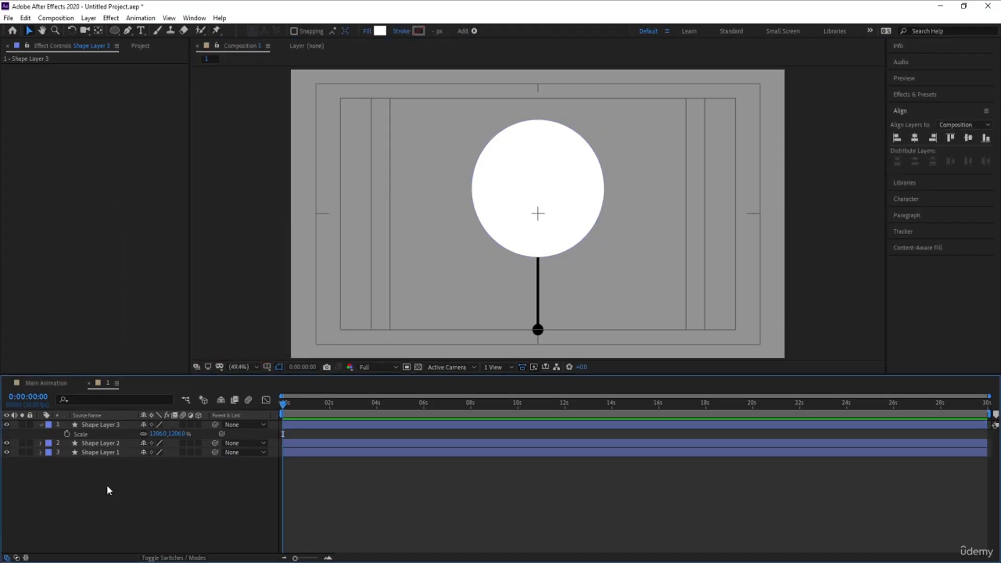
Move the large white circle layer to the bottom of the stack and scale it to about 1326%.
left_click(104, 426)
left_click_drag(121, 433, 105, 461)
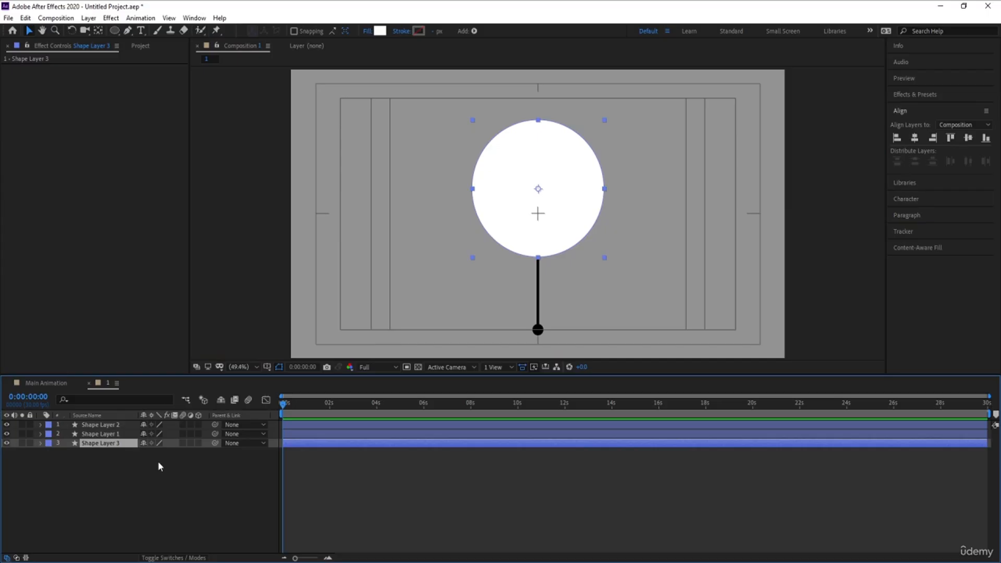
key("s")
left_click_drag(162, 452, 203, 452)
left_click(133, 474)
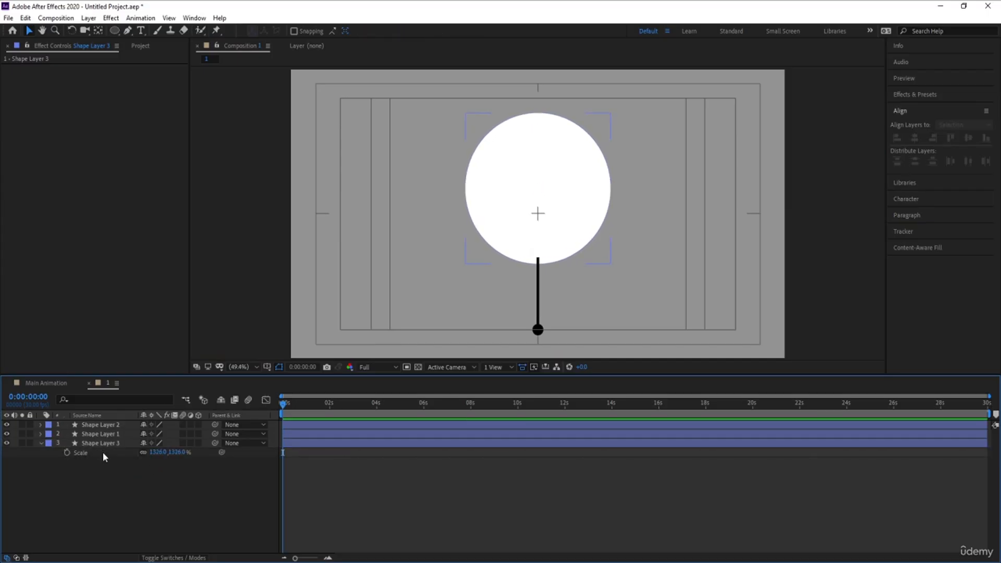
Duplicate the large white circle layer and move the copy to the top of the stack.
left_click(94, 443)
key("ctrl+d")
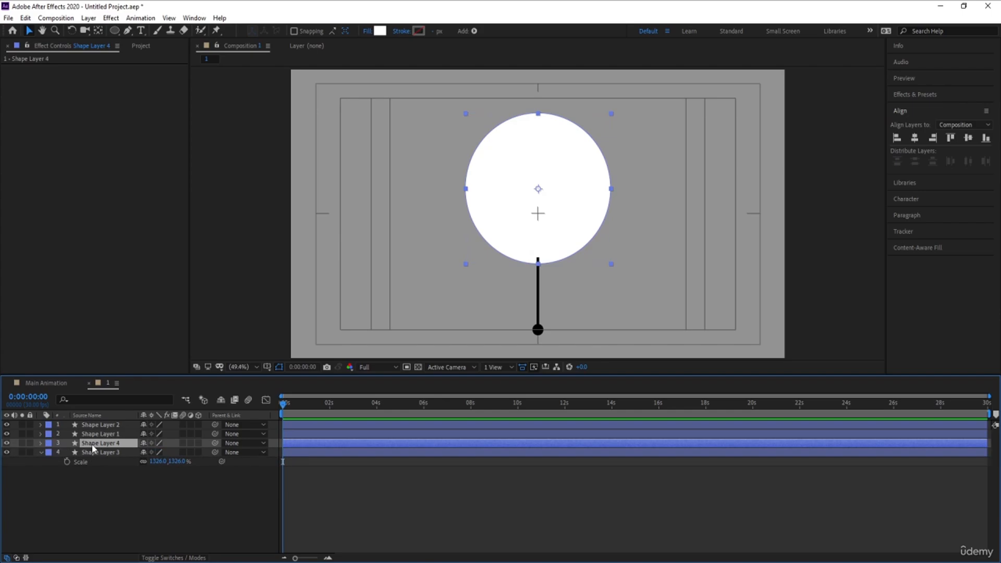
left_click_drag(94, 444, 92, 423)
Scale the duplicated top circle down to 100% and set its fill colour to black.
key("s")
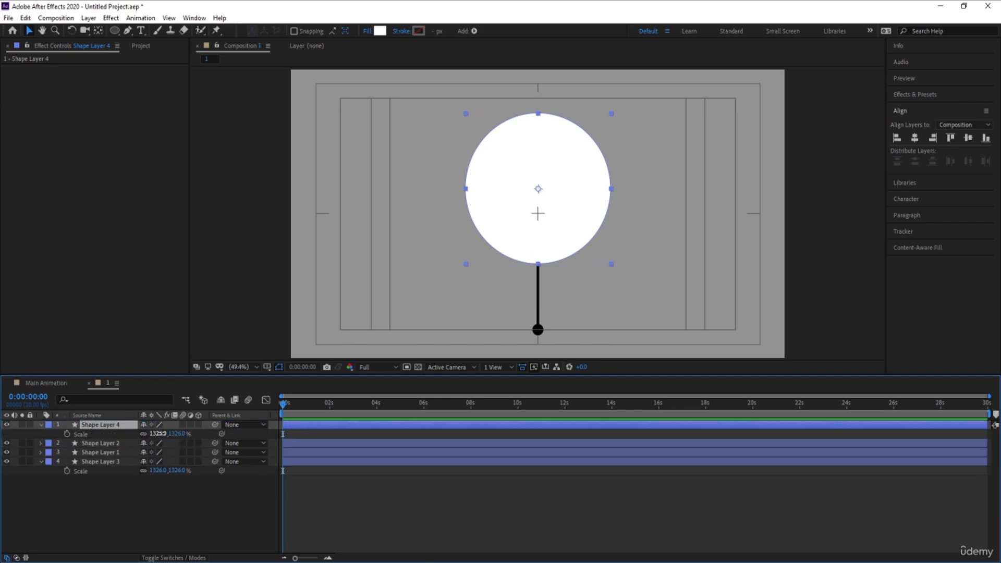
left_click_drag(156, 433, 1, 445)
left_click(156, 433)
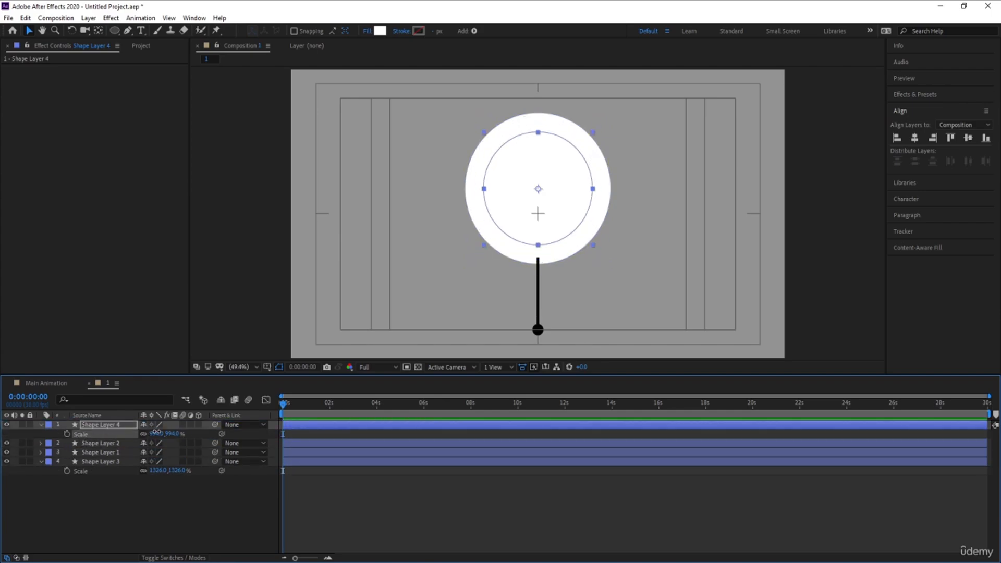
type("50")
key("Return")
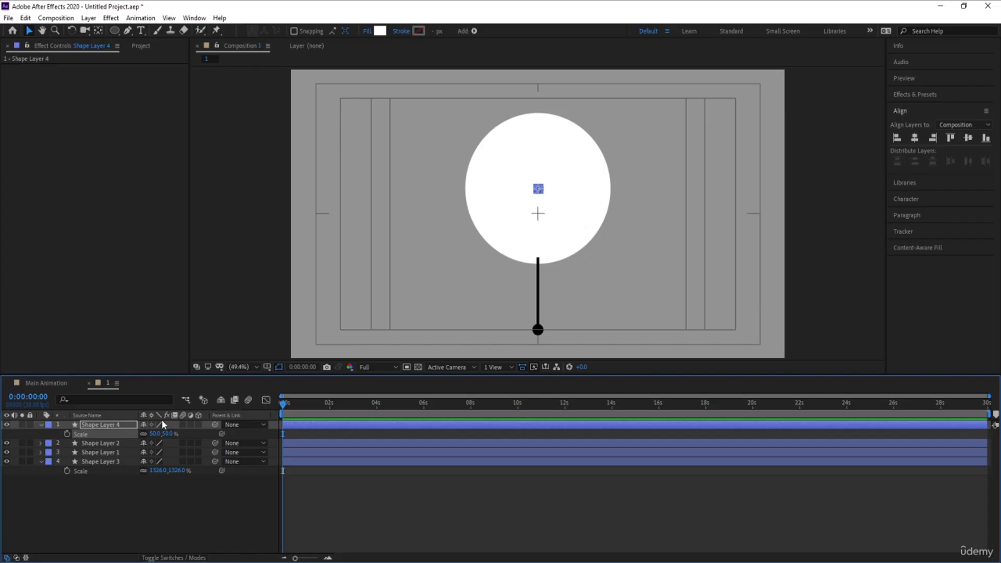
left_click(155, 434)
type("100")
key("Return")
left_click(380, 32)
left_click_drag(193, 291, 1, 537)
key("Return")
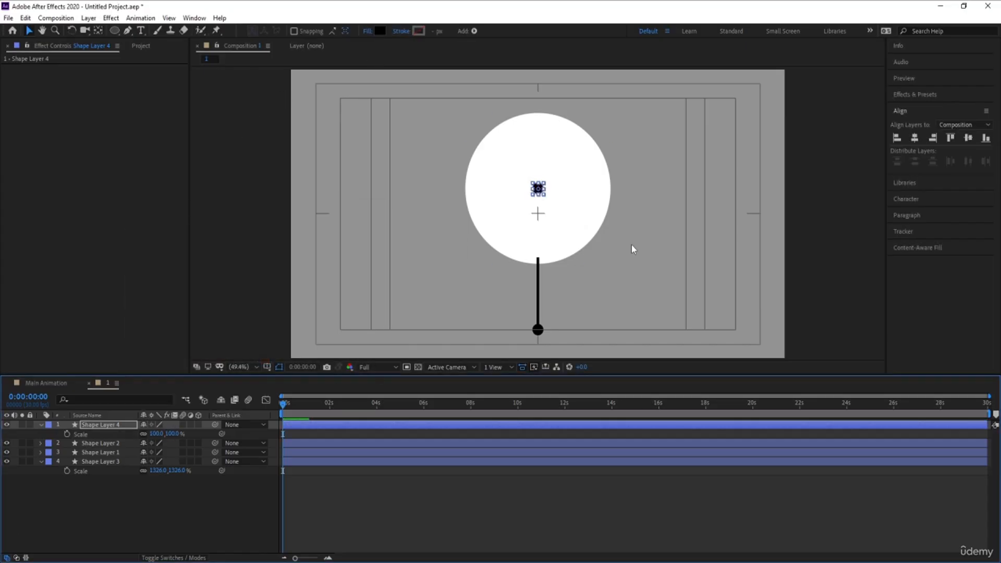
Move the small black circle to position 960, 689 so it caps the top of the stick.
key("p")
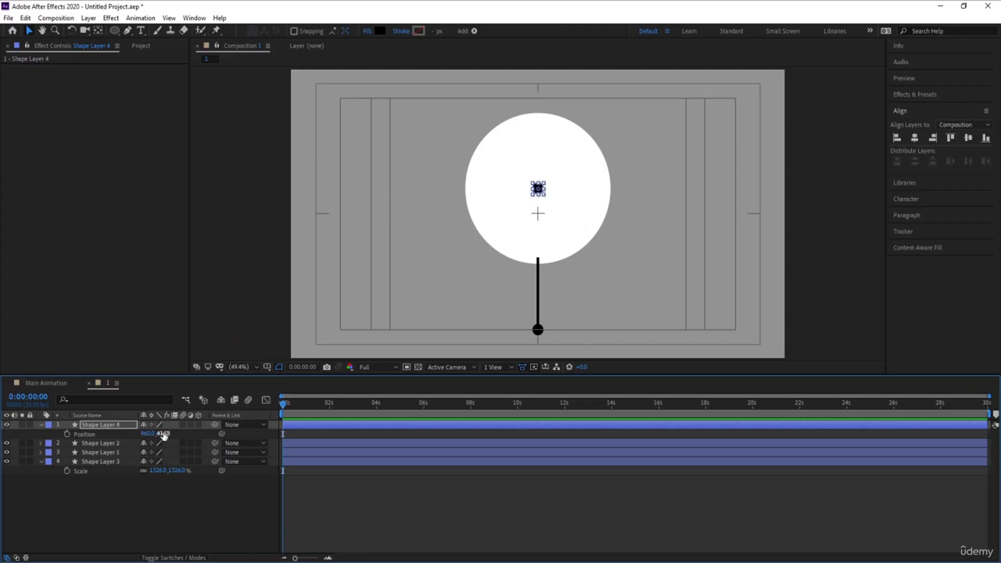
left_click_drag(161, 433, 276, 442)
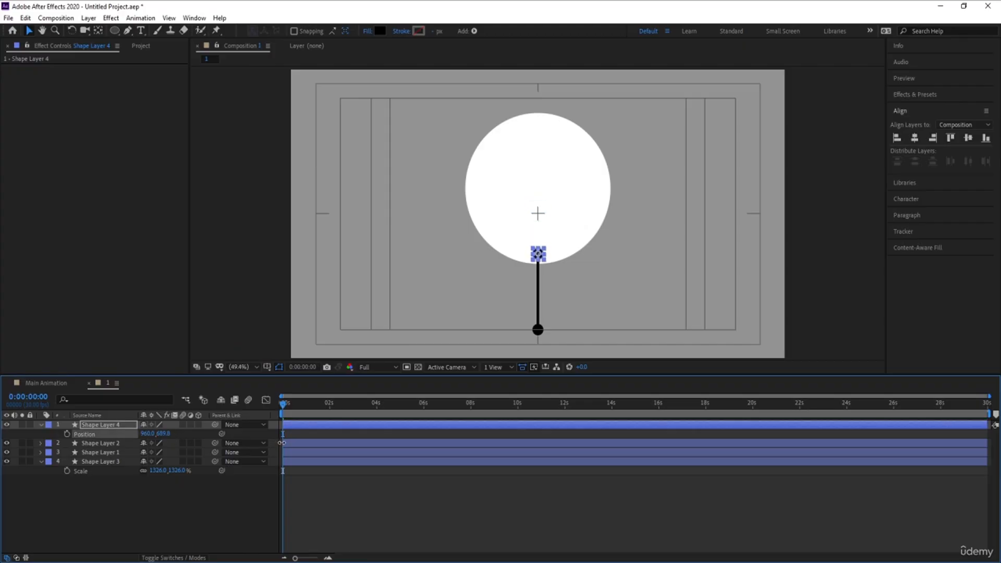
left_click(280, 482)
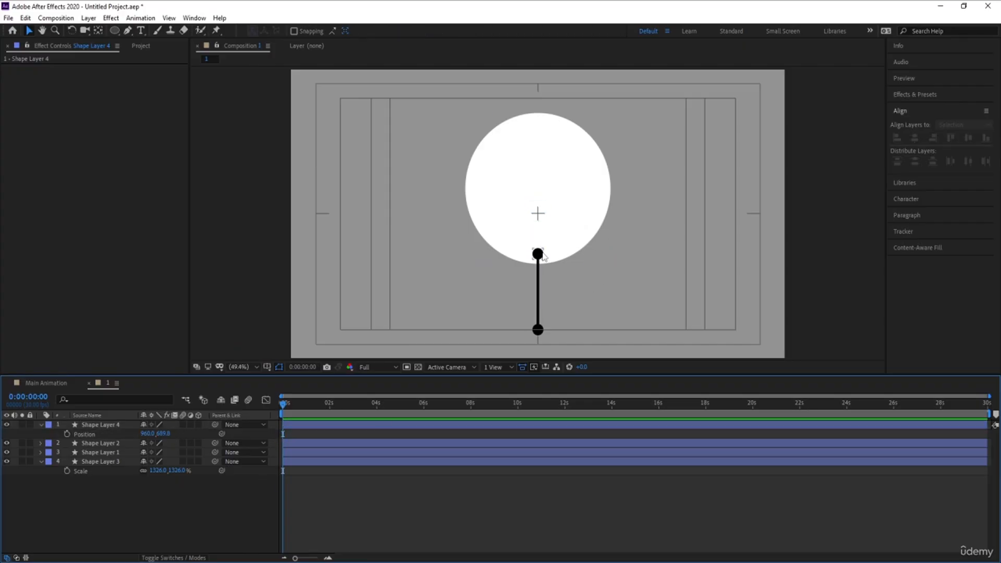
Duplicate the small black circle and scale the copy to 300%.
left_click(101, 425)
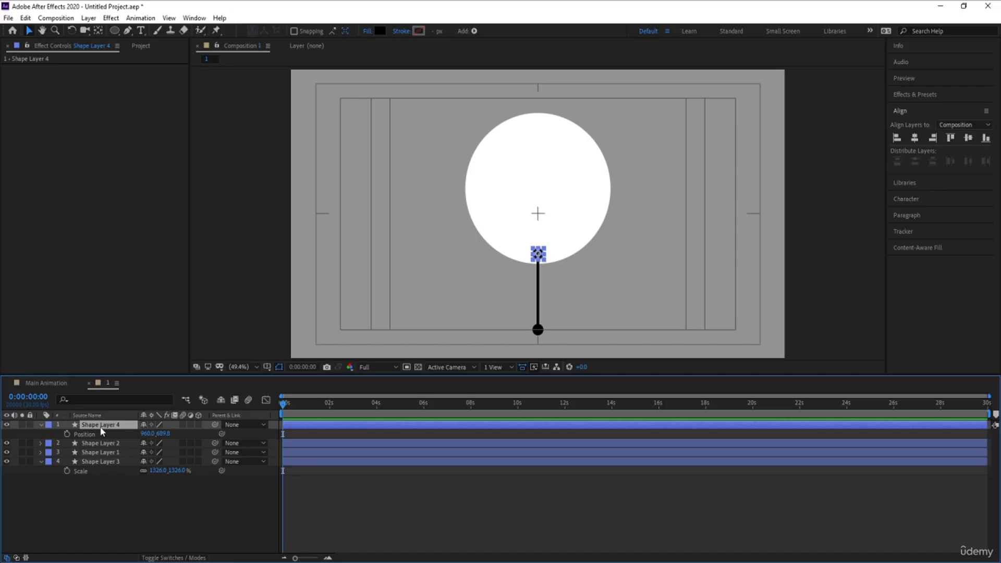
key("ctrl+d")
key("s")
left_click(155, 433)
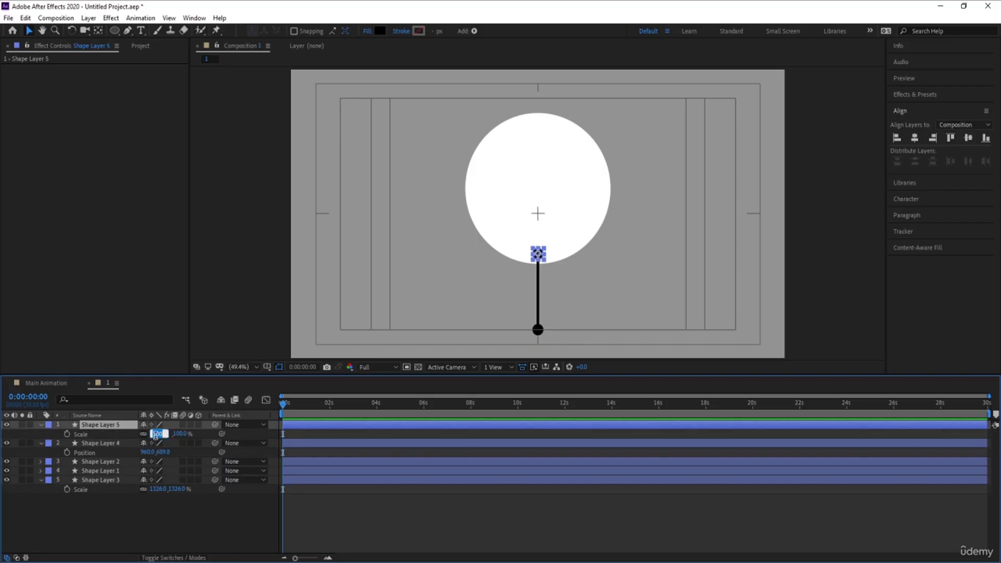
type("300")
key("Return")
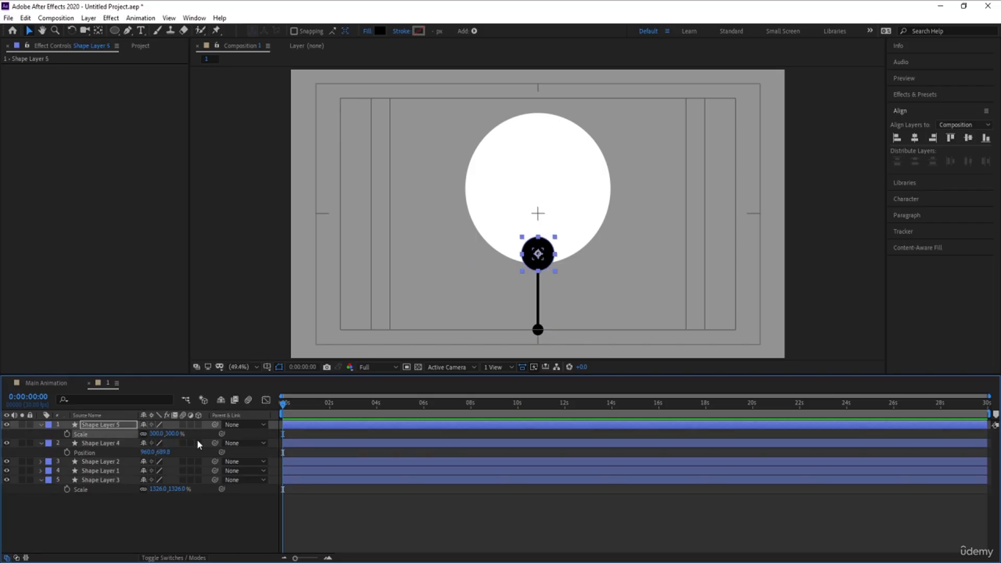
Move the 300% black circle up to position 960, 191.8 at the top edge of the large circle.
key("p")
left_click_drag(164, 434, 4, 333)
left_click(106, 511)
left_click(95, 426)
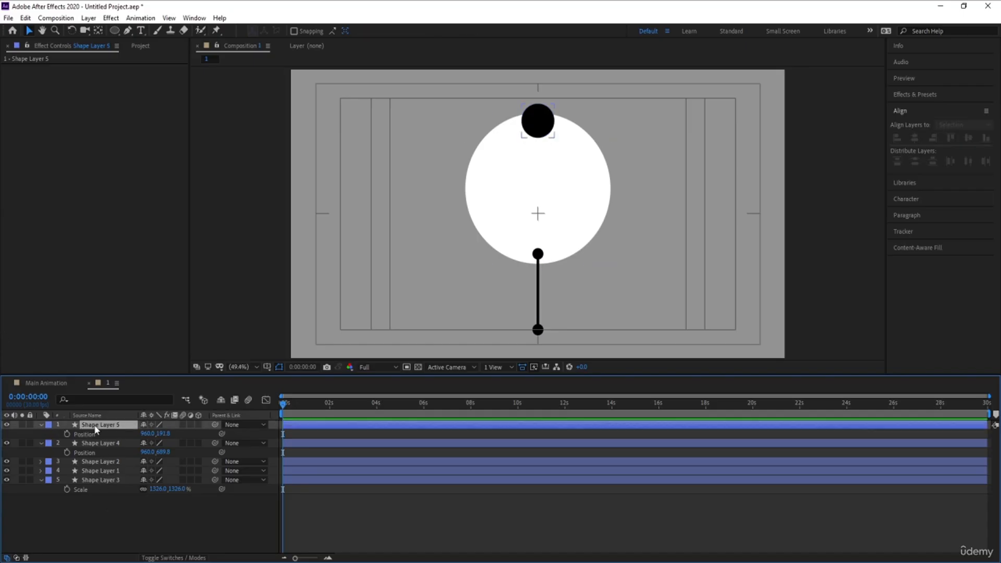
key("ctrl+d")
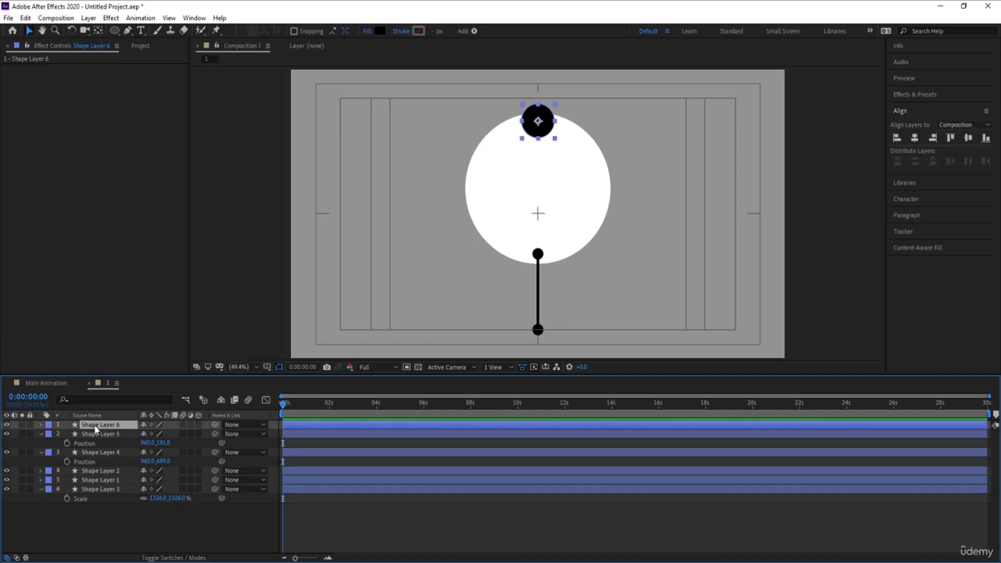
left_click(915, 139)
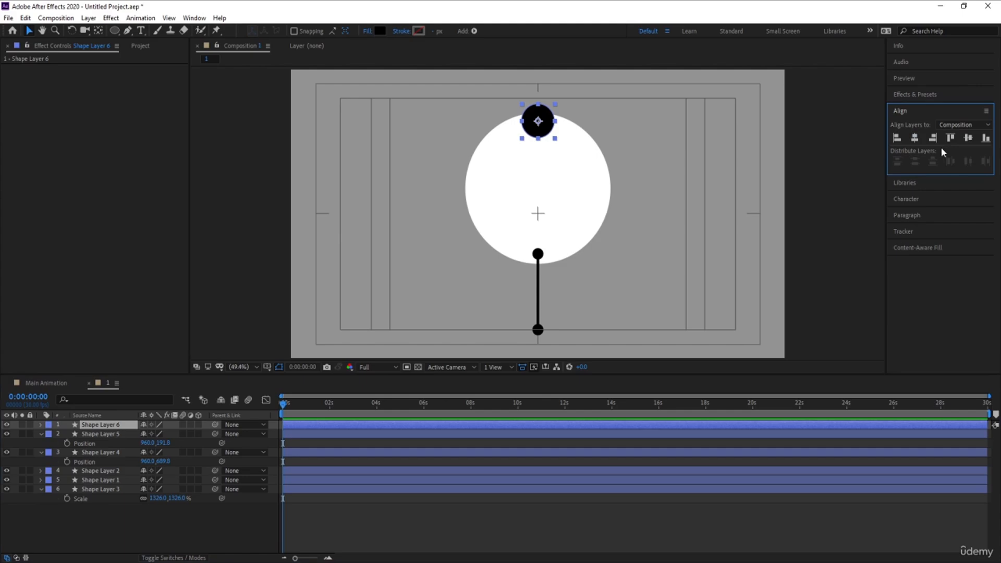
left_click(966, 139)
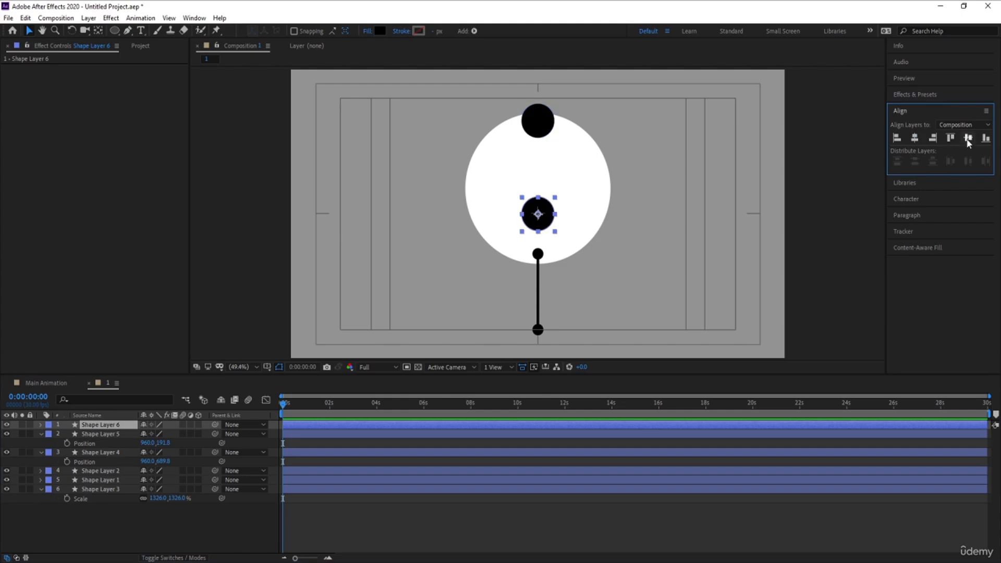
left_click(547, 222)
key("Delete")
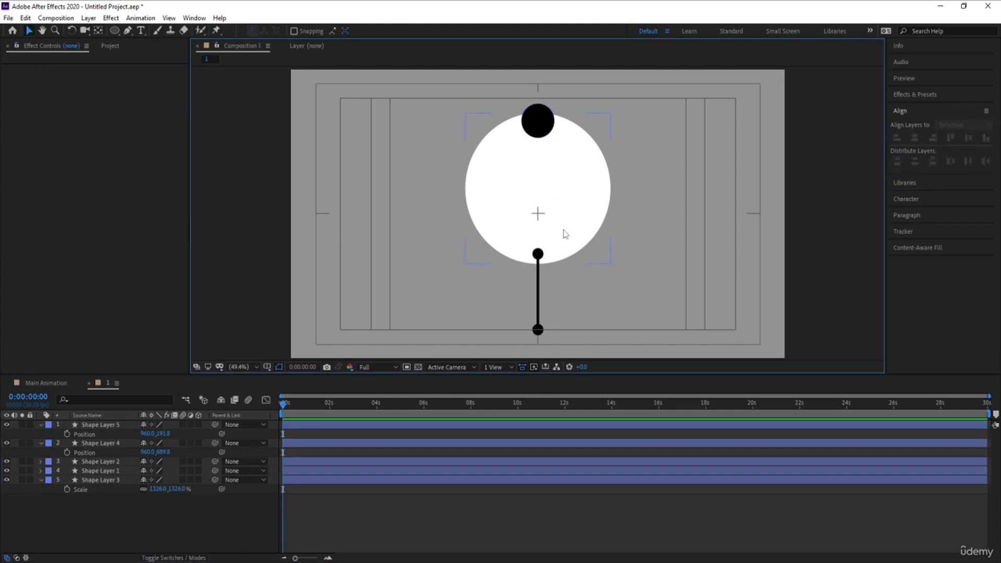
Duplicate the large white circle and set the copy's fill to none.
left_click(565, 231)
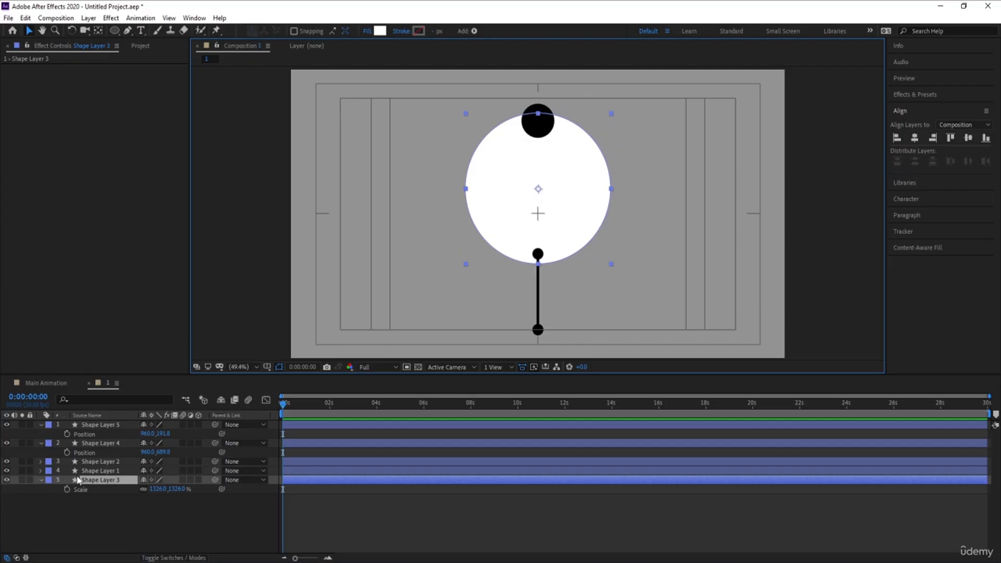
key("ctrl+d")
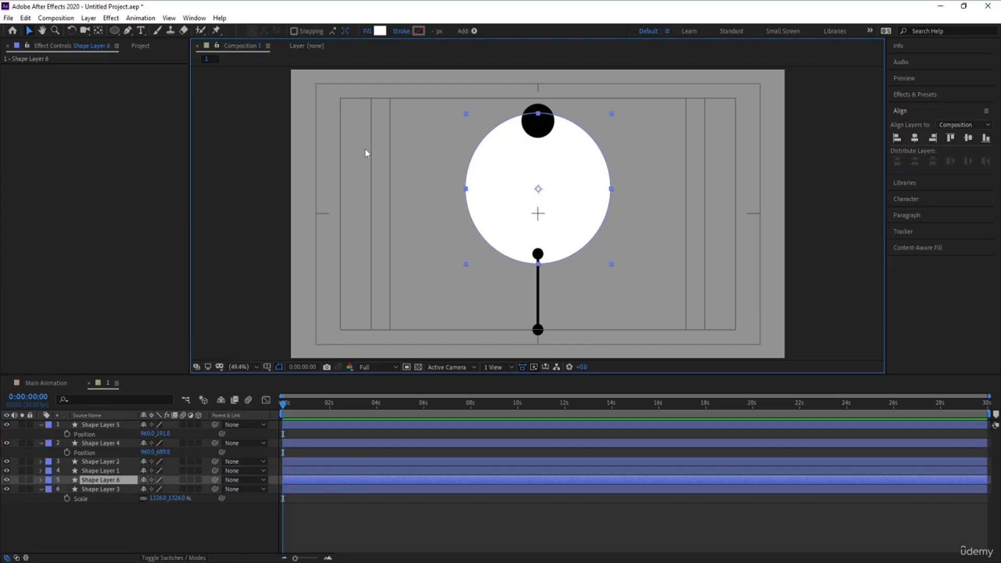
left_click(367, 31)
left_click(447, 256)
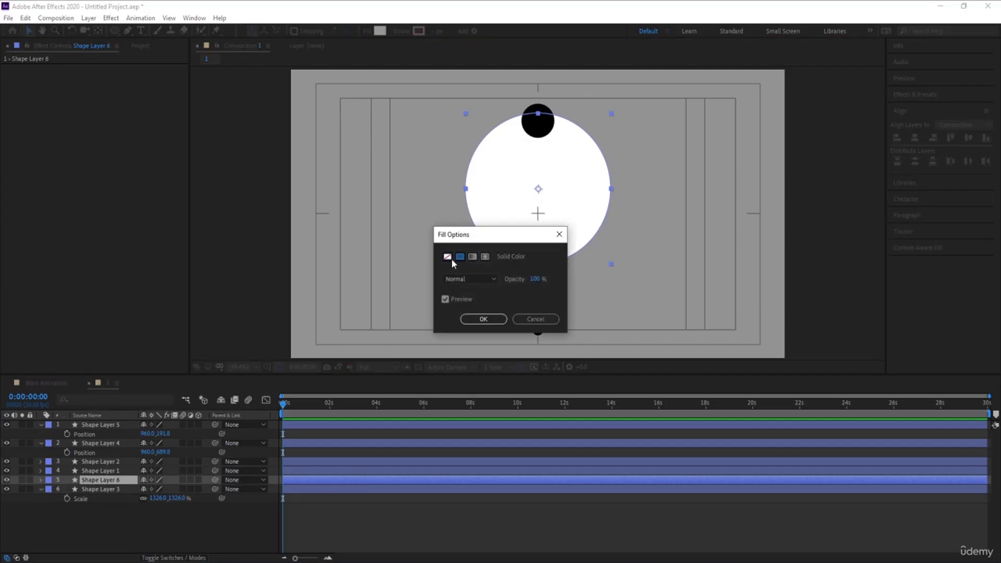
left_click(472, 318)
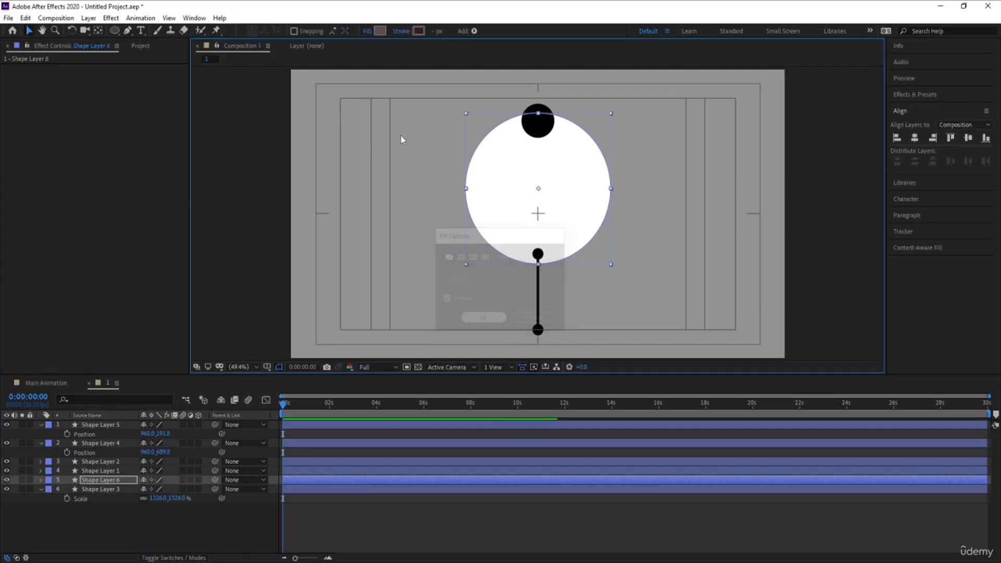
Give the unfilled circle copy a black stroke 2 px wide.
left_click(418, 31)
left_click(185, 350)
left_click(346, 228)
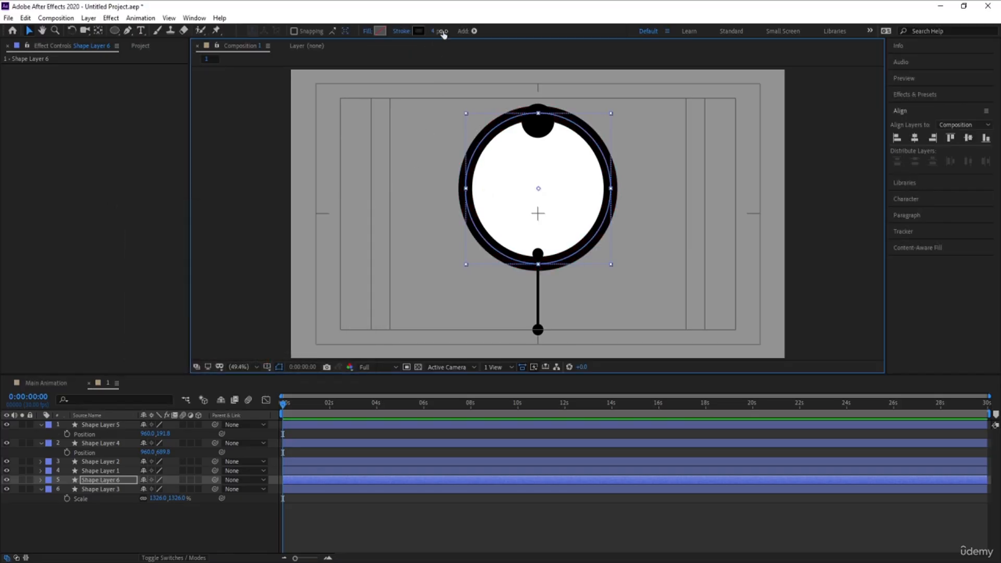
left_click(440, 31)
type("2")
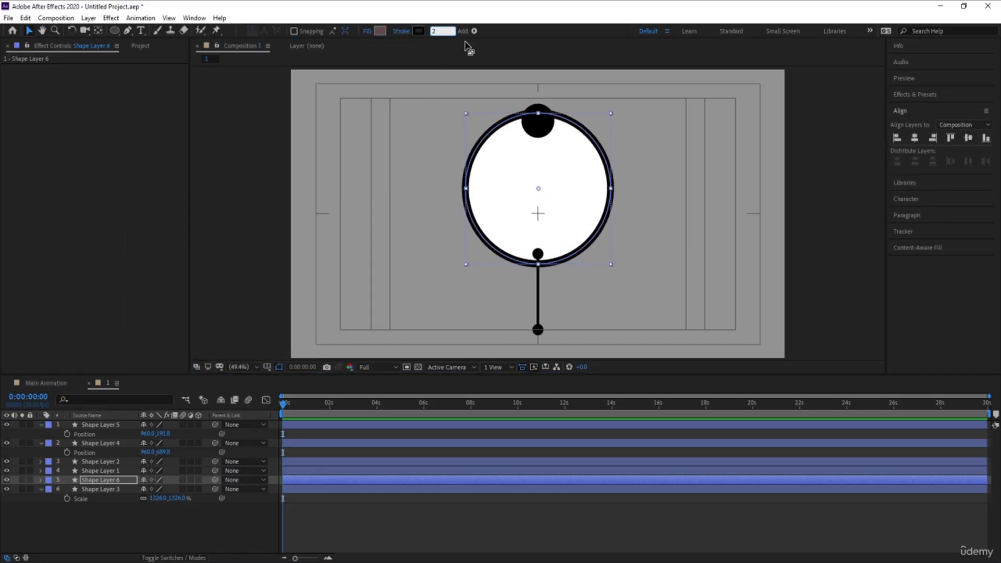
key("Return")
Scale the ring to about 1148% and set its stroke width to 1 px.
key("s")
left_click_drag(163, 489, 88, 508)
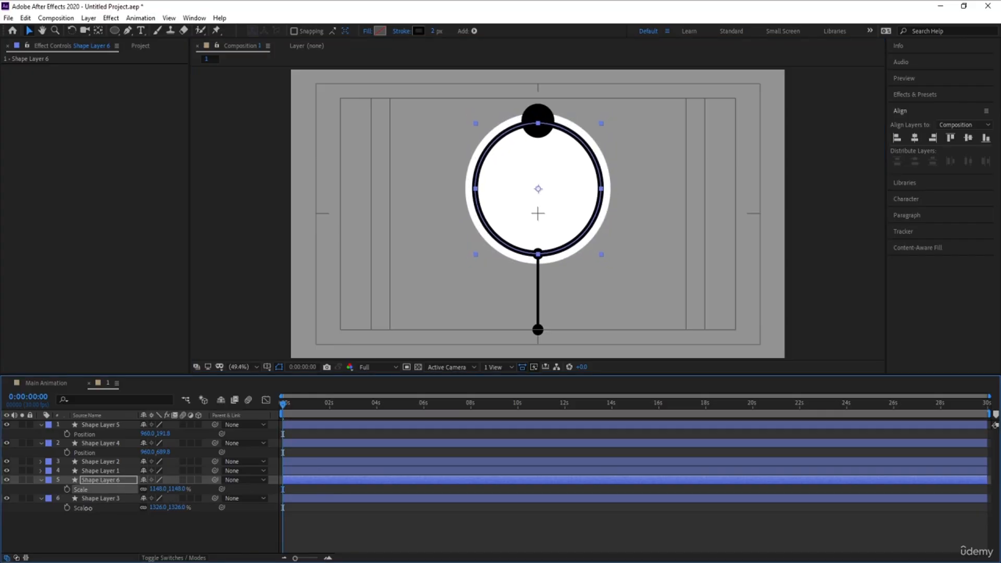
left_click(433, 32)
type("1")
key("Return")
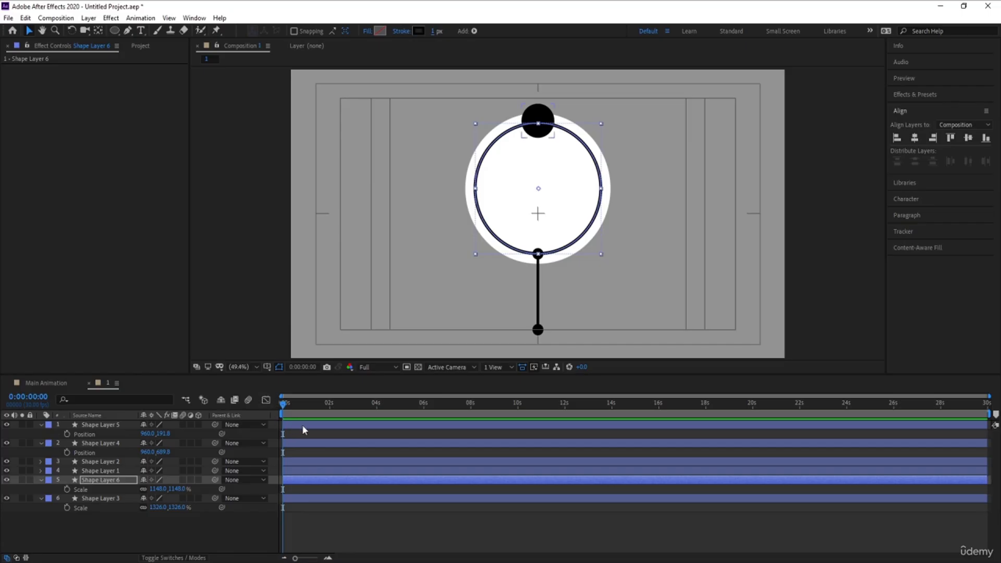
left_click(309, 436)
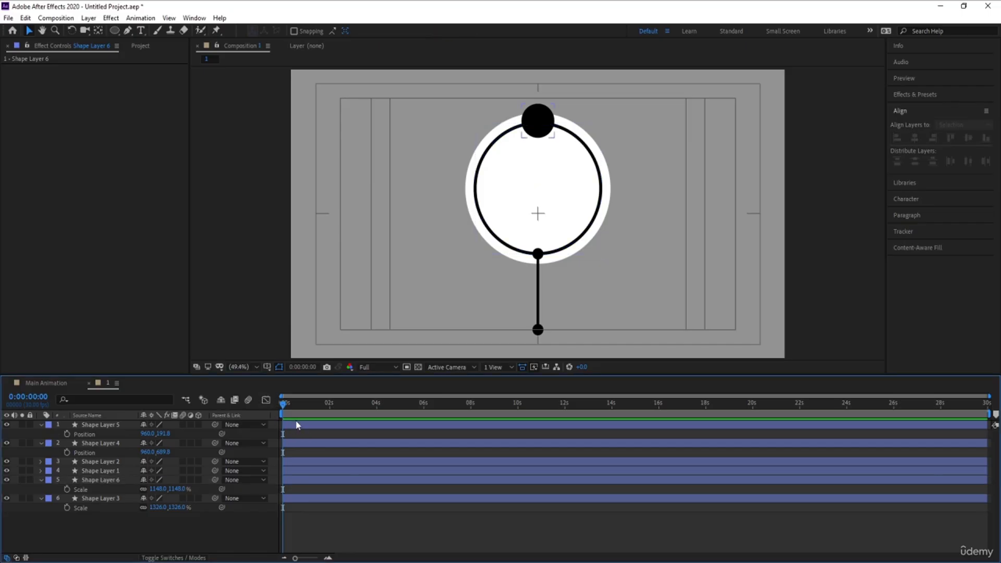
Scale the black circle at the top of the ring up to about 437%.
key("u")
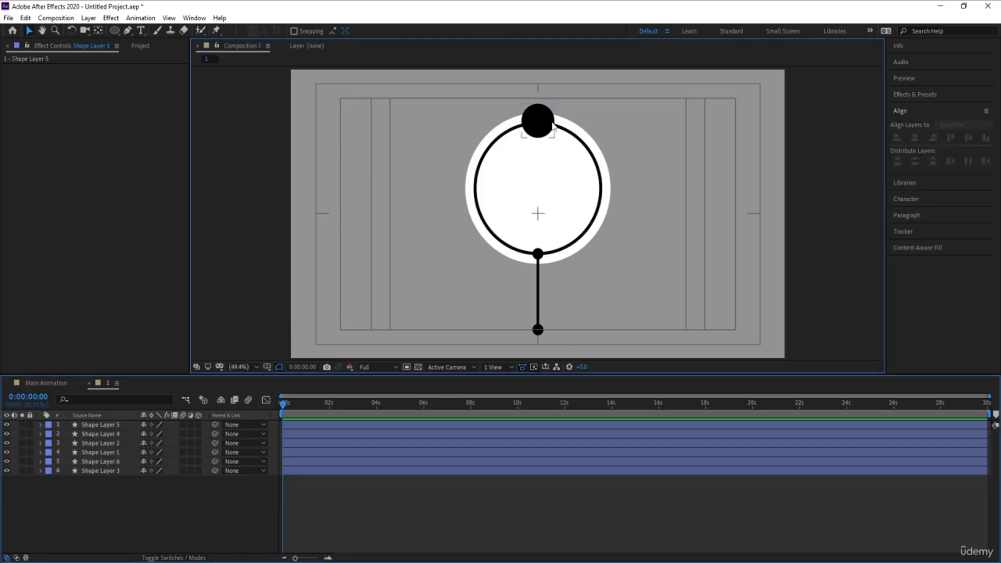
left_click(535, 121)
key("s")
left_click_drag(166, 433, 219, 418)
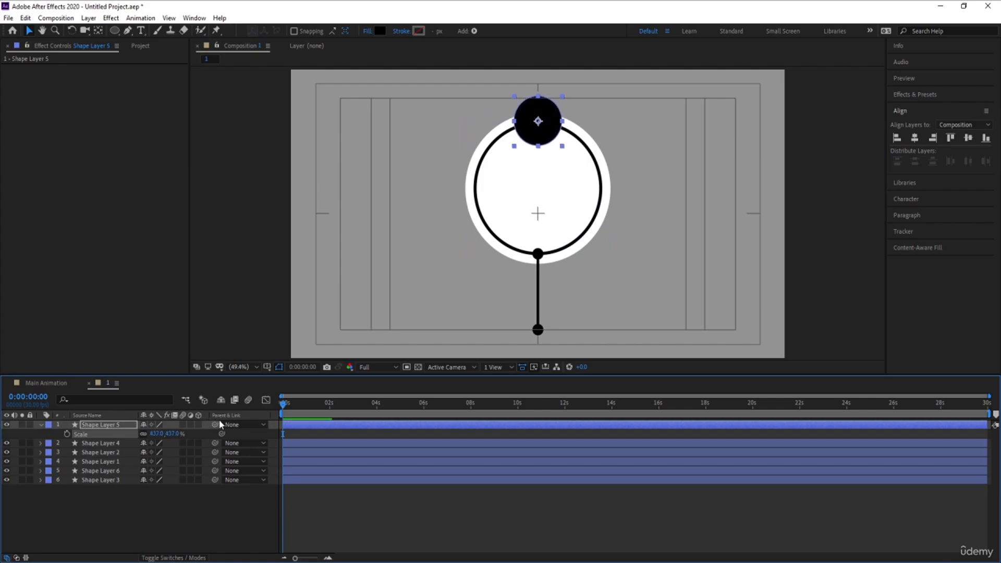
left_click(157, 519)
key("u")
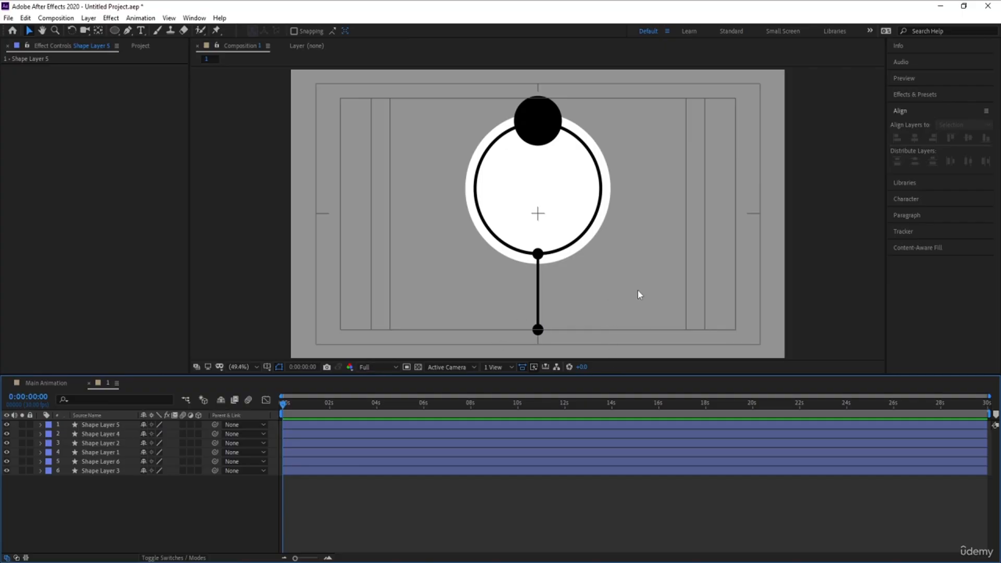
left_click(607, 199)
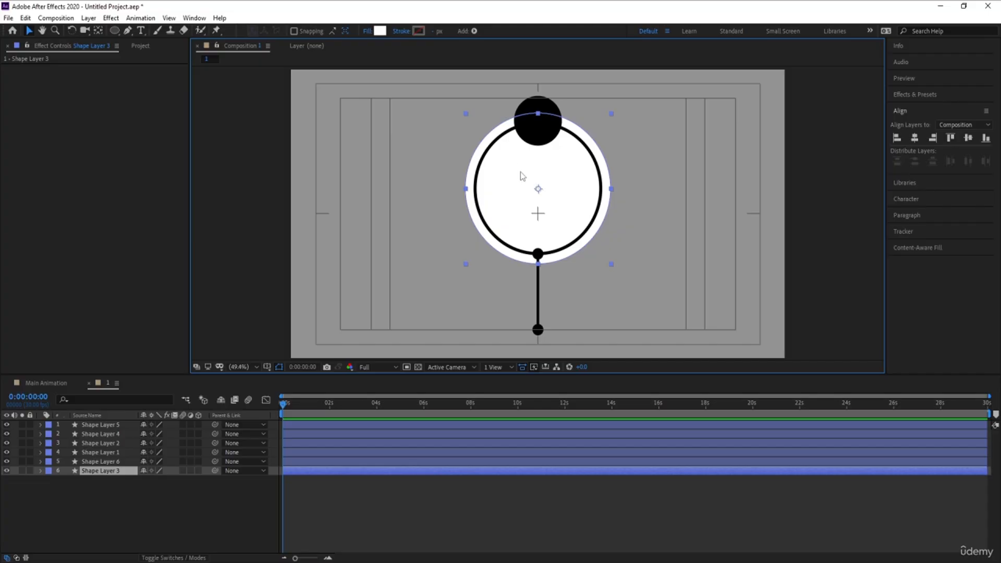
left_click(102, 461)
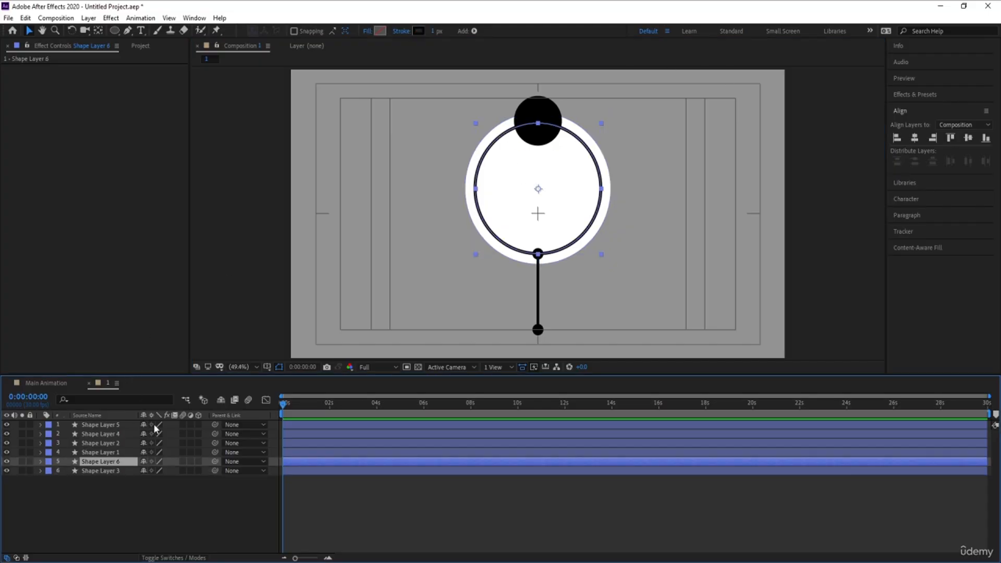
left_click(156, 517)
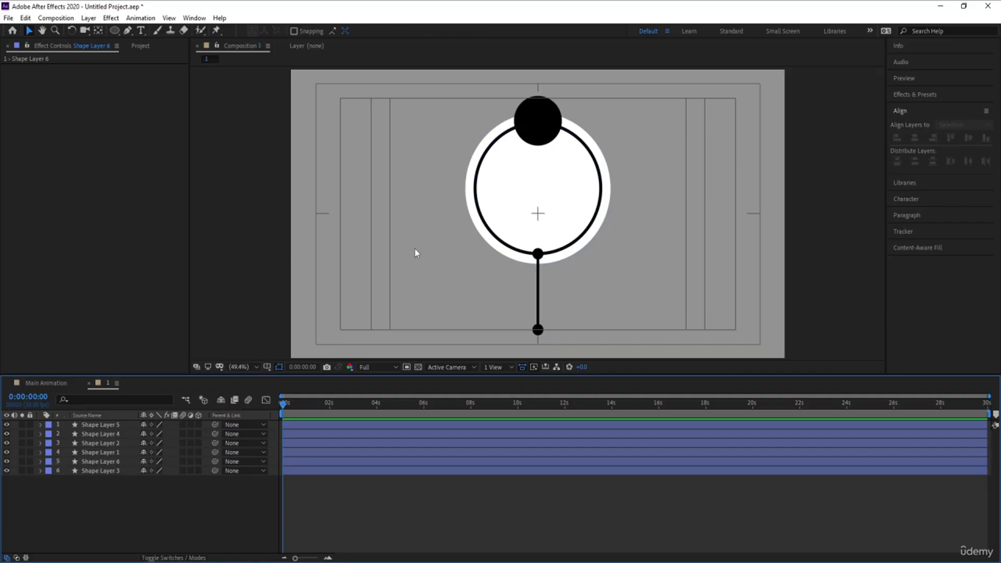
Add a text layer reading 01 in the upper half of the ring.
left_click(141, 30)
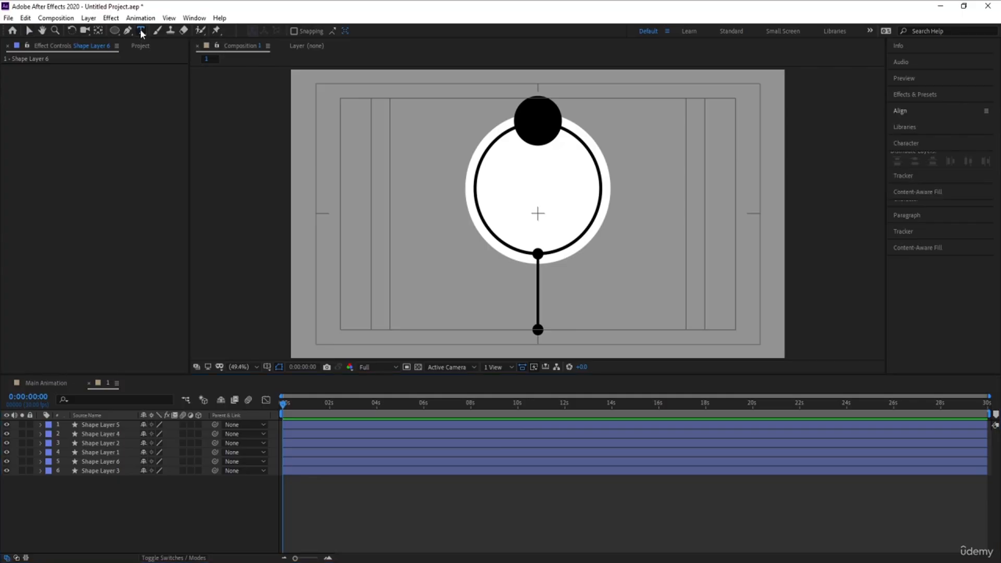
left_click(528, 198)
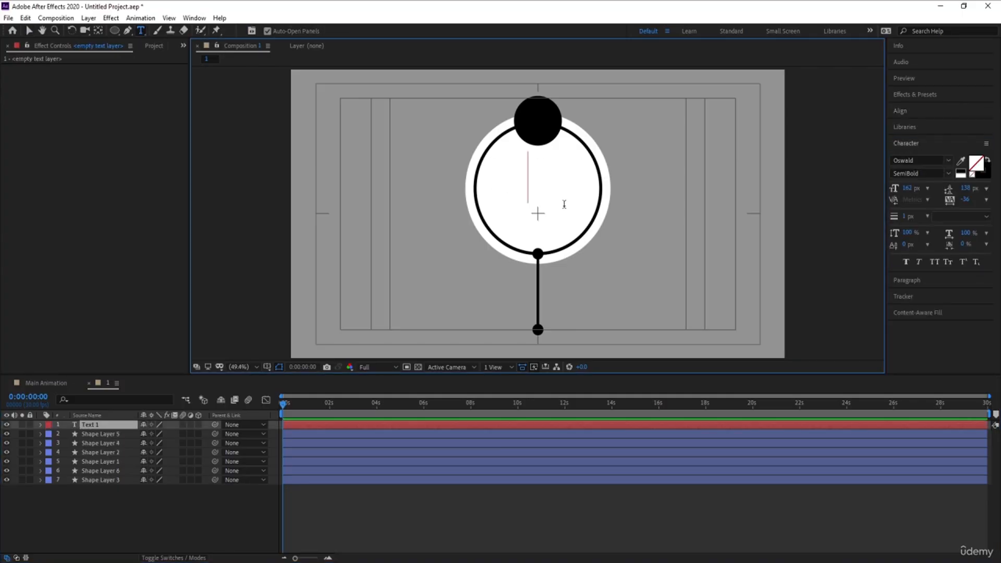
type("01")
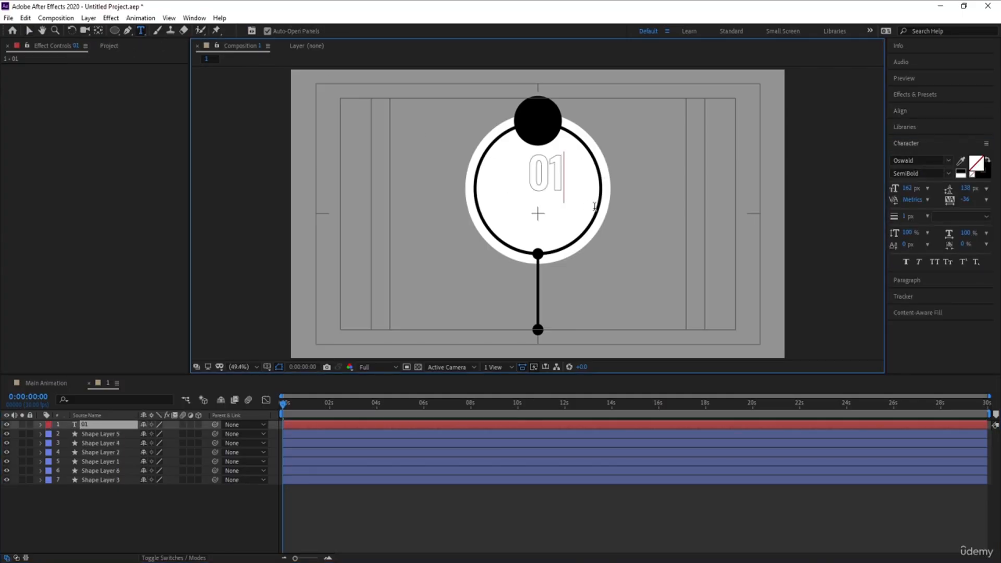
Swap the 01 text's fill and stroke colours and set its stroke width to 3 px.
key("ctrl+a")
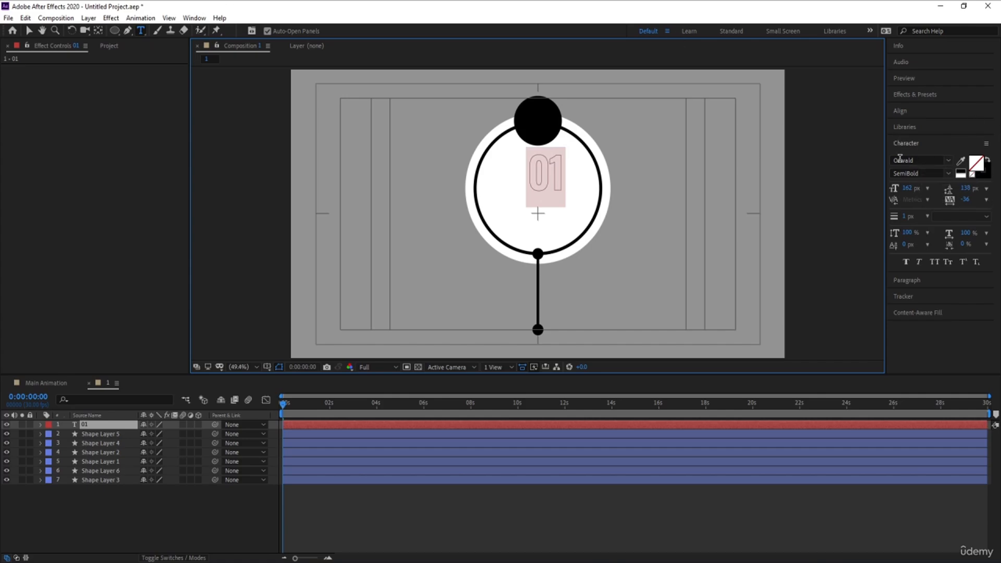
left_click(986, 177)
left_click(960, 176)
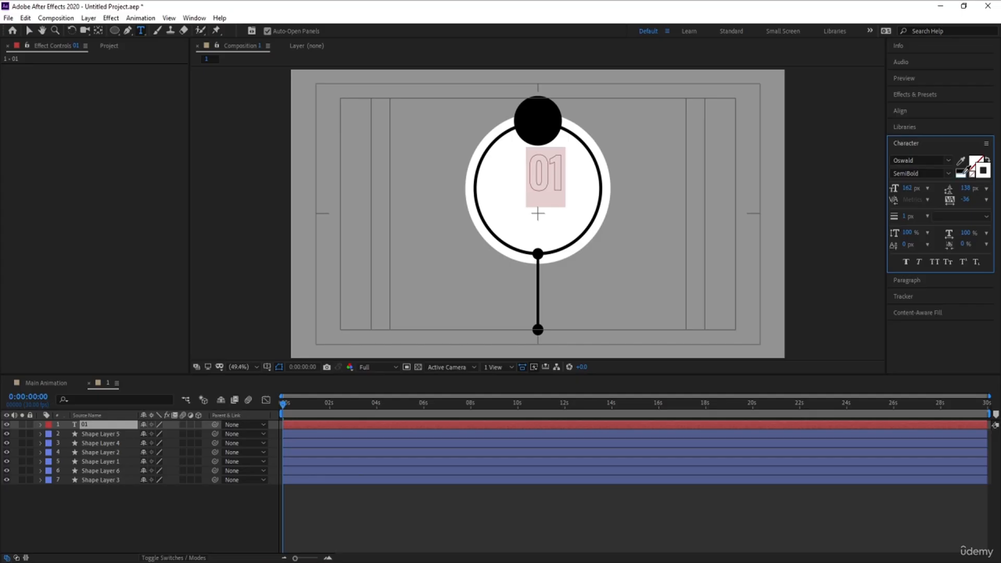
left_click(905, 218)
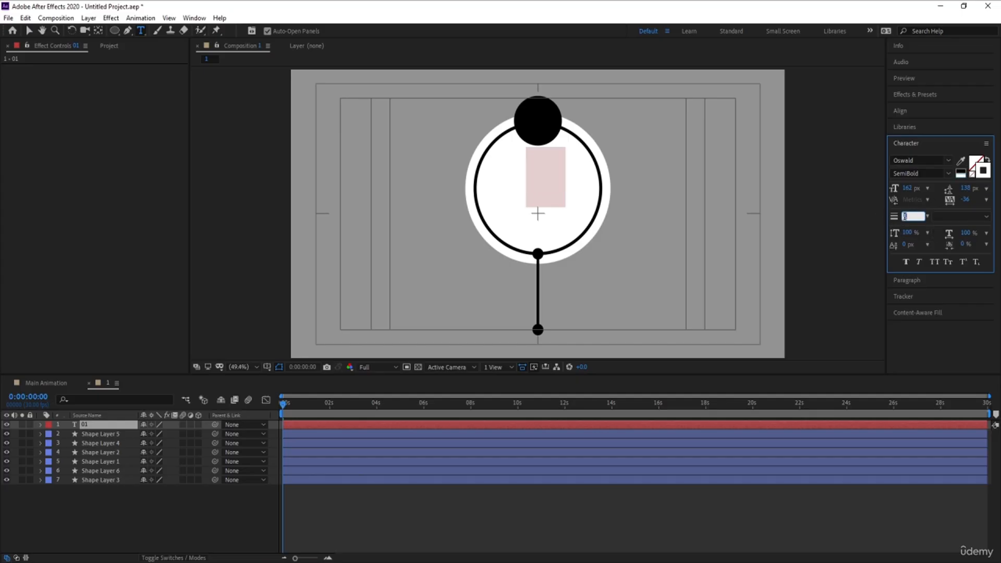
key("Return")
left_click(95, 517)
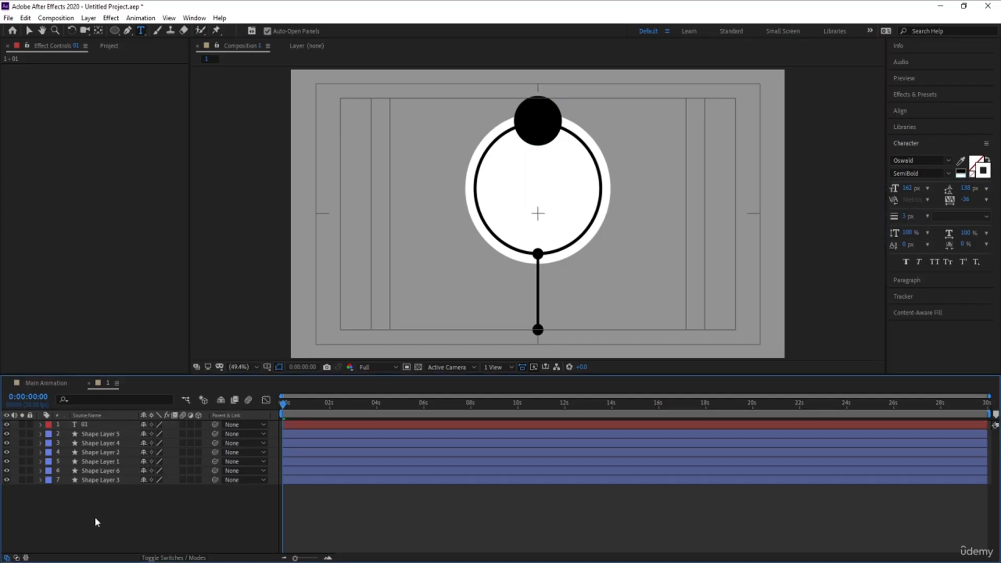
Center the 01 layer's anchor point and align it to the horizontal center of the composition.
left_click(84, 426)
key("ctrl+alt+Home")
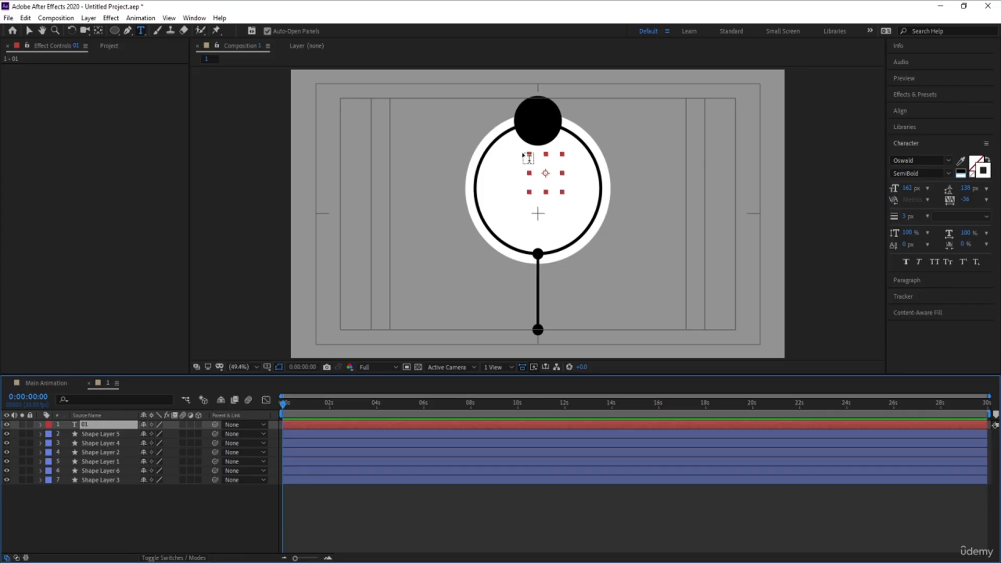
left_click(922, 111)
left_click(915, 137)
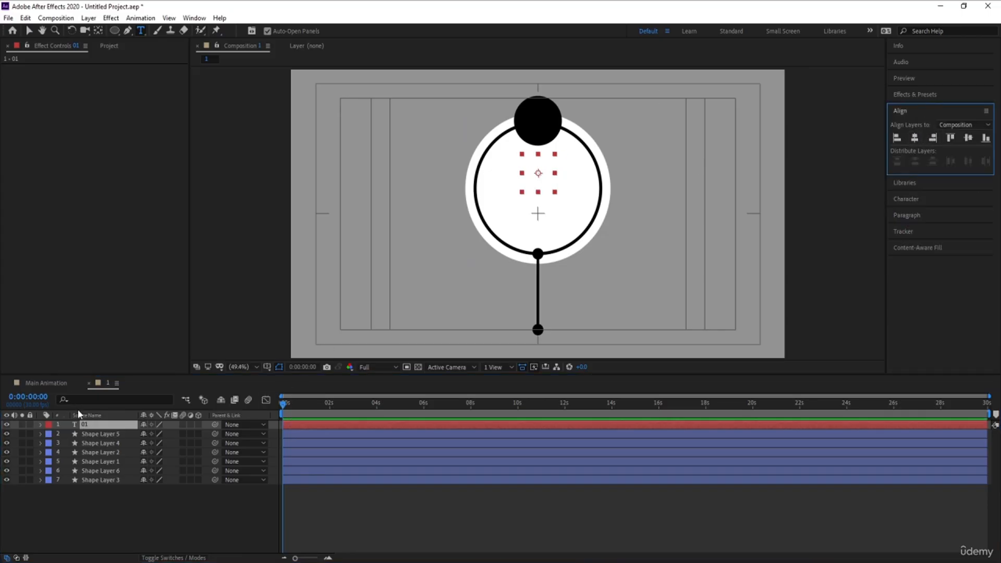
Move the 01 text up onto the black circle and scale it to about 760%.
key("p")
left_click_drag(162, 434, 84, 412)
key("s")
left_click_drag(159, 433, 147, 433)
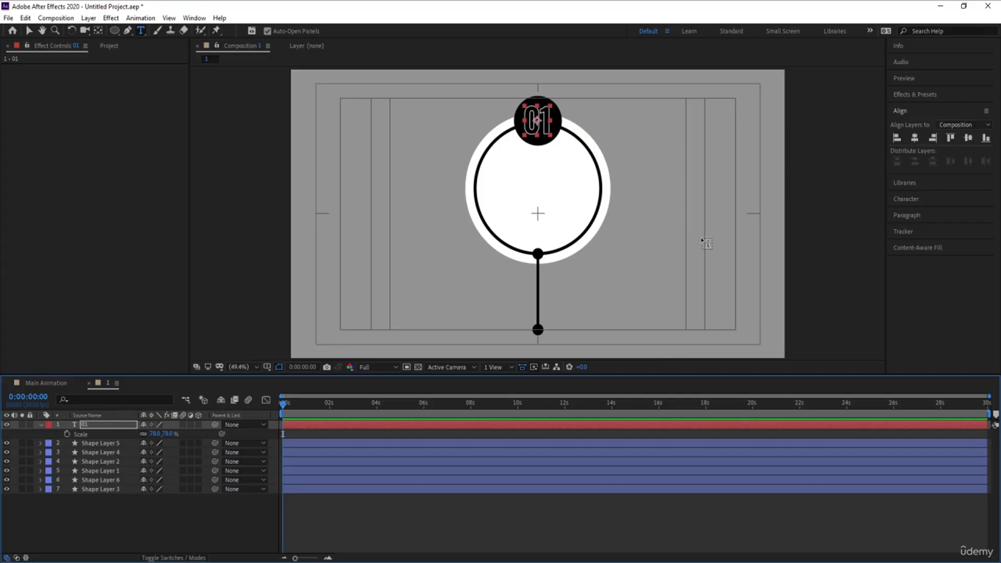
Set the 01 text's tracking to 0.
left_click(125, 529)
left_click(123, 425)
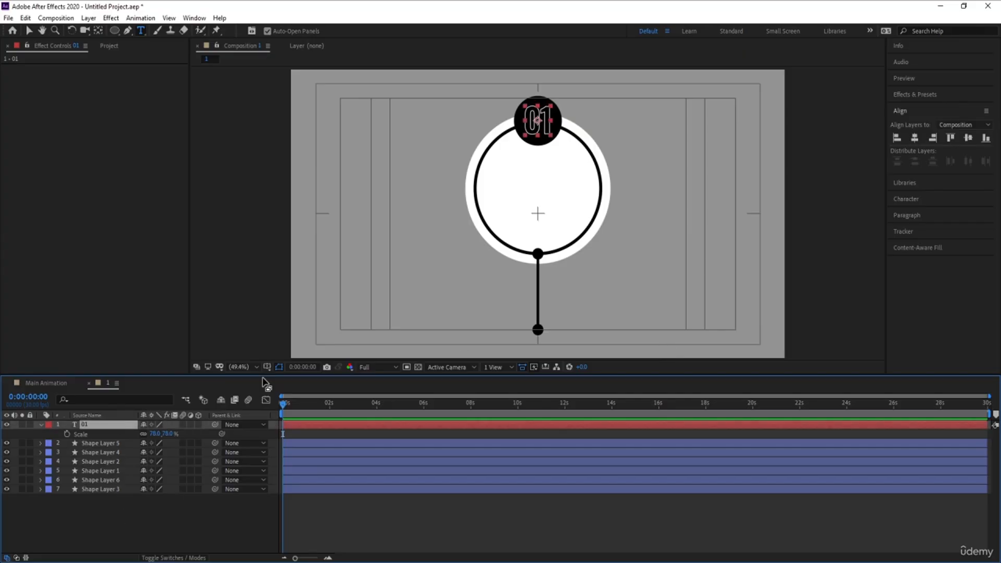
left_click(967, 200)
type("0")
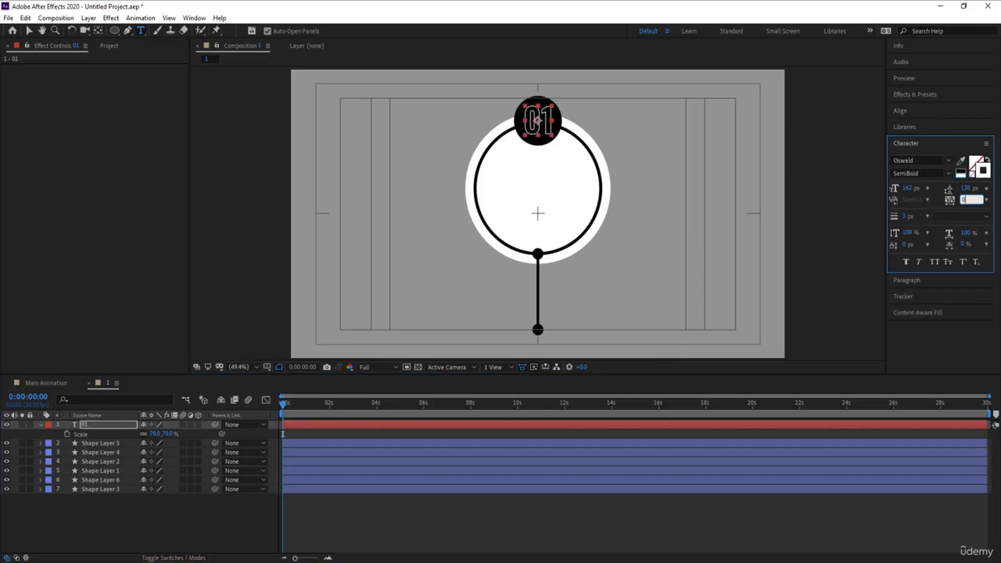
key("Return")
Set the 01 text's stroke width to 5 px.
left_click(900, 111)
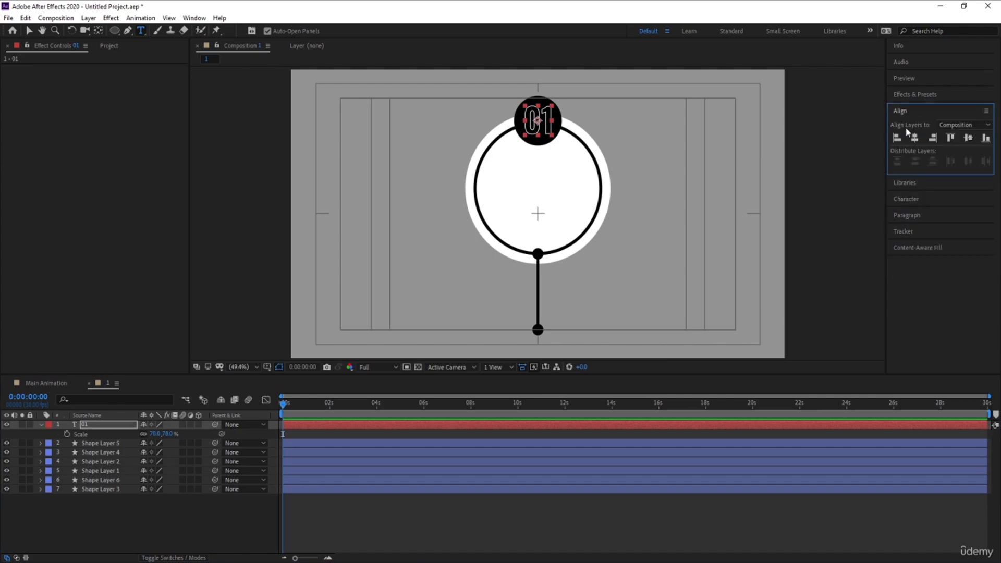
left_click(913, 197)
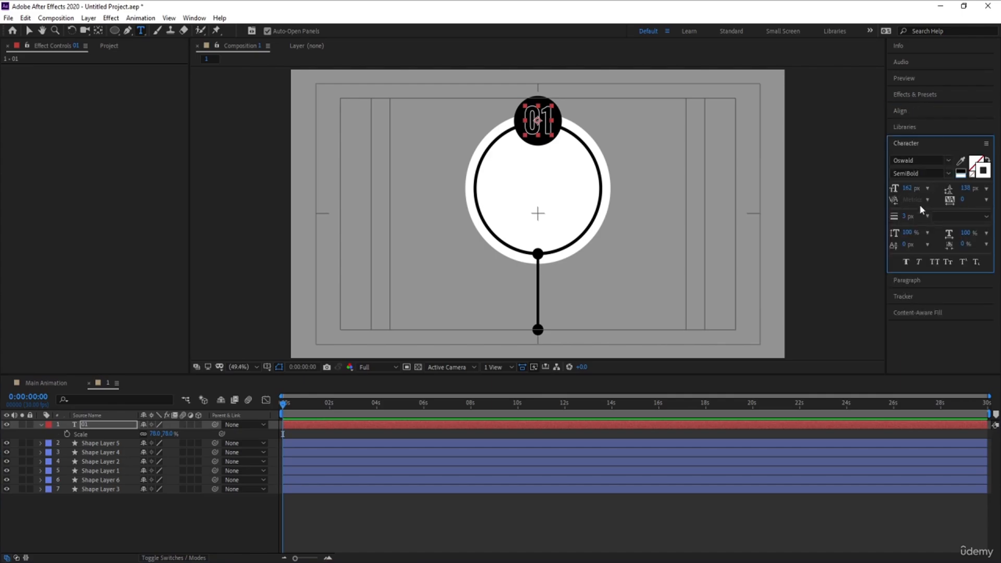
left_click(910, 217)
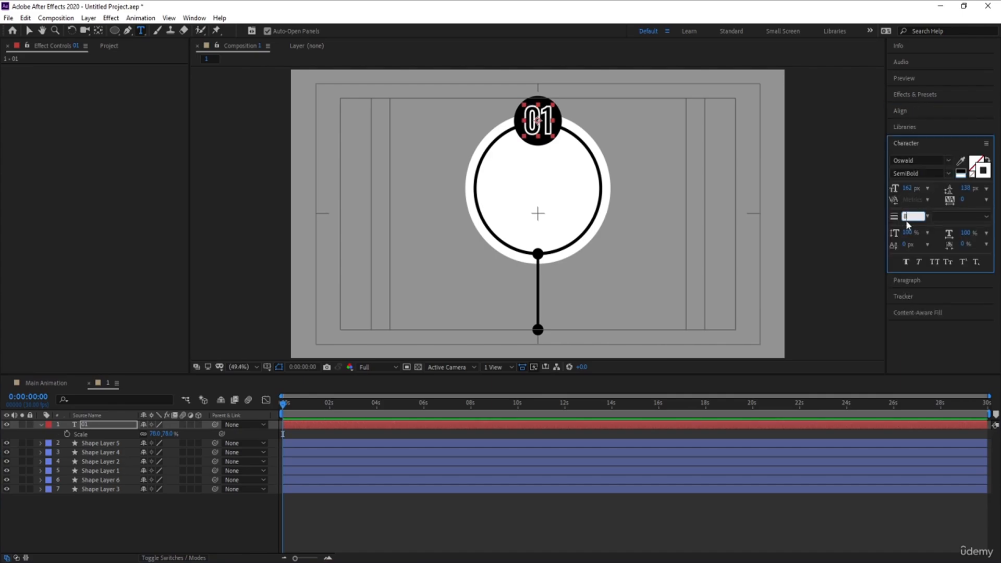
type("5")
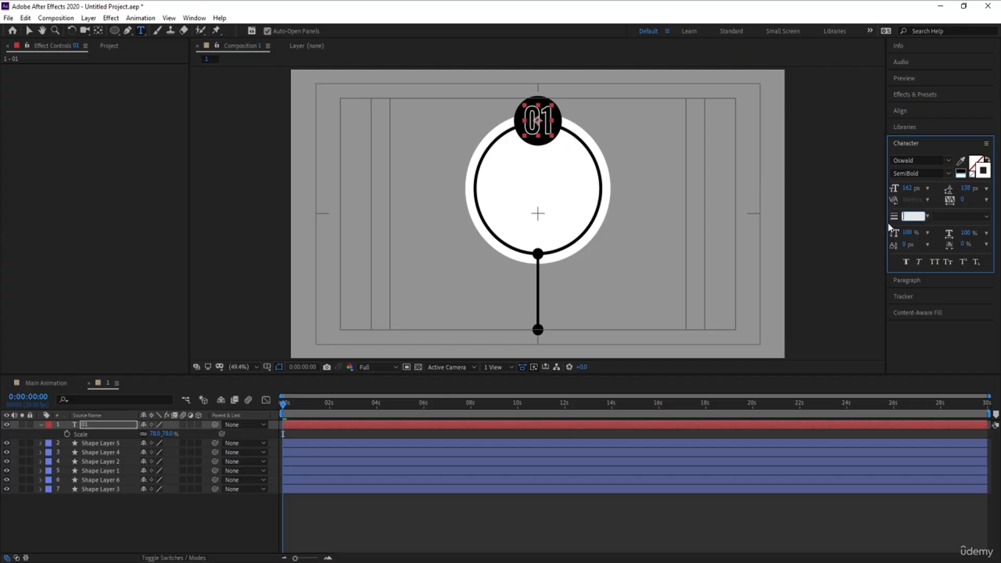
key("Return")
left_click(193, 536)
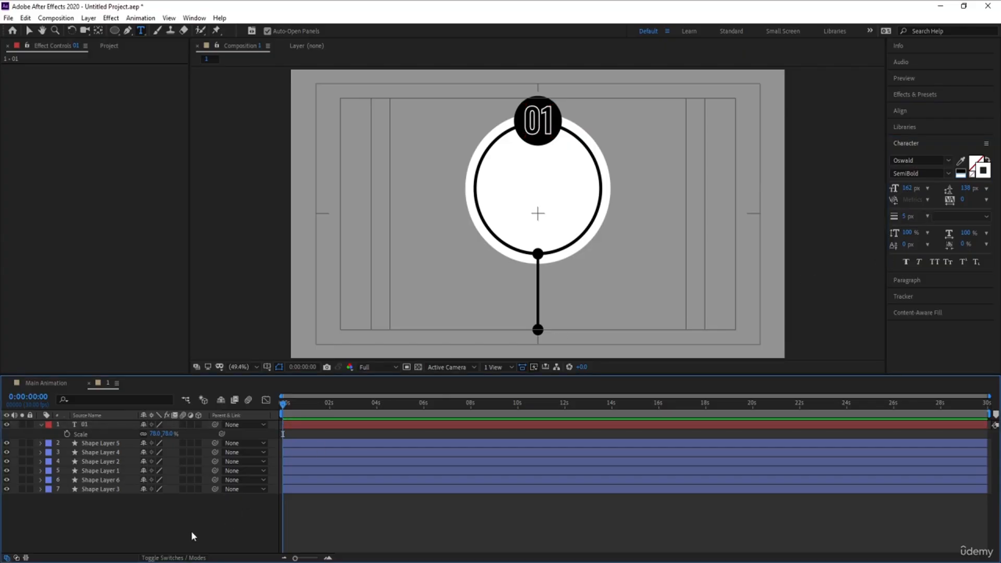
left_click(41, 425)
Copy the standard Lorem Ipsum paragraph from lipsum.com in the browser.
left_click(141, 31)
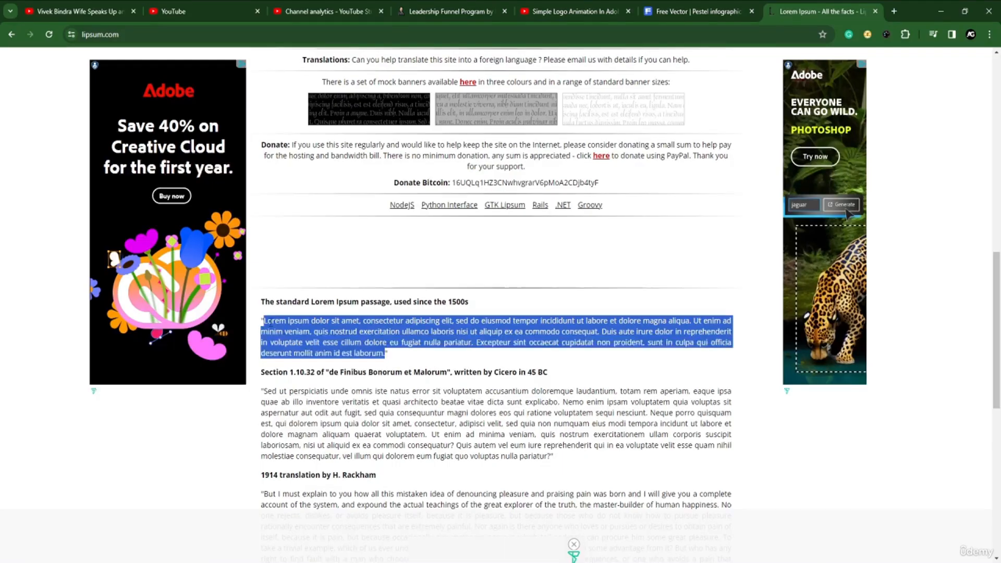
left_click(267, 320)
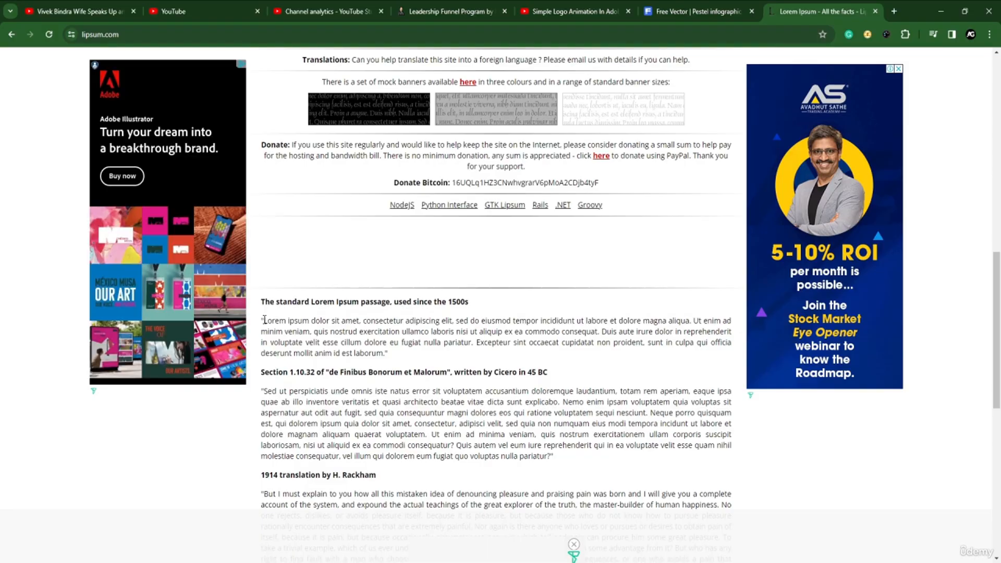
left_click_drag(265, 320, 385, 355)
key("ctrl+c")
key("alt+Tab")
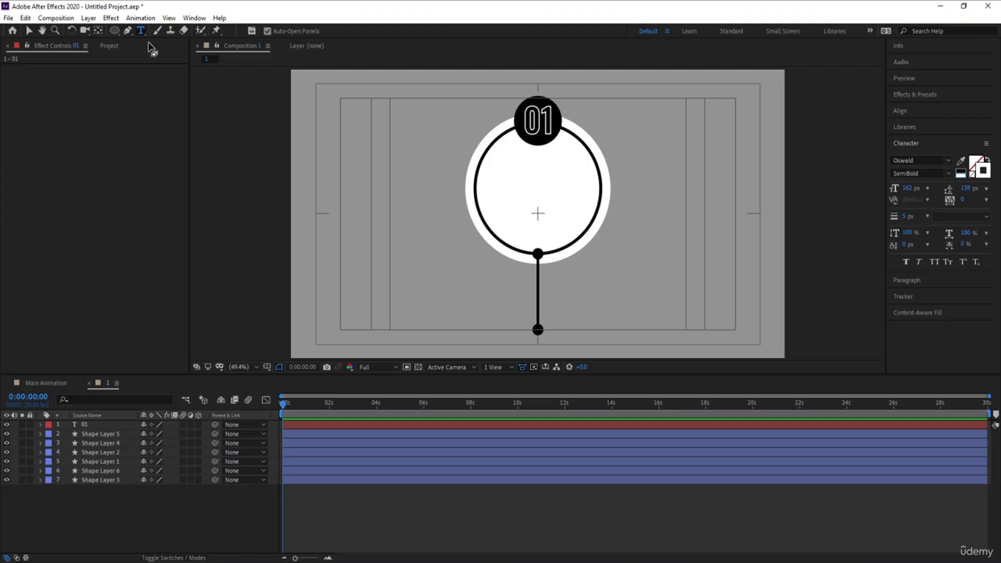
Paste the Lorem Ipsum text as a new text layer inside the ring and remove its stroke.
left_click(501, 195)
key("ctrl+v")
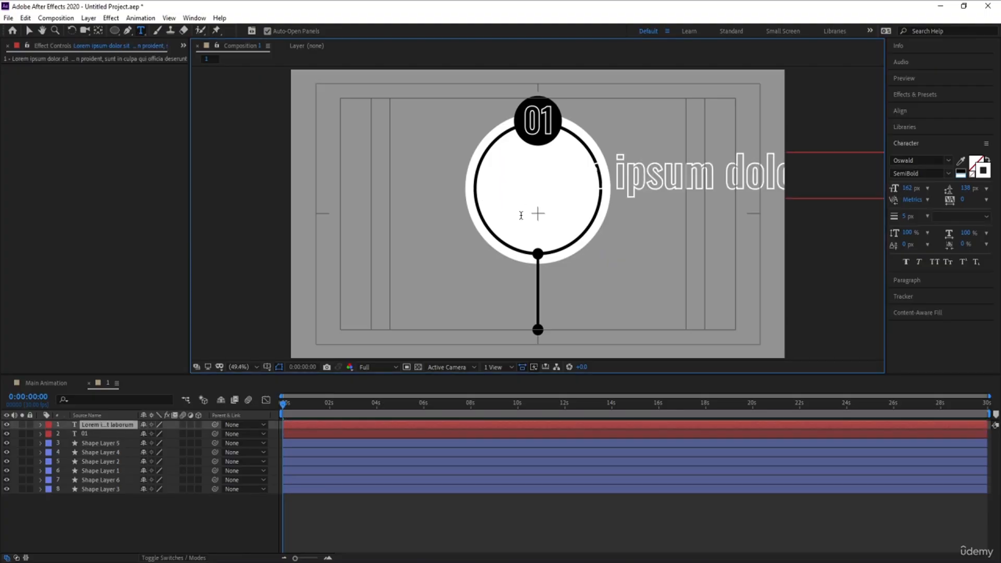
key("ctrl+a")
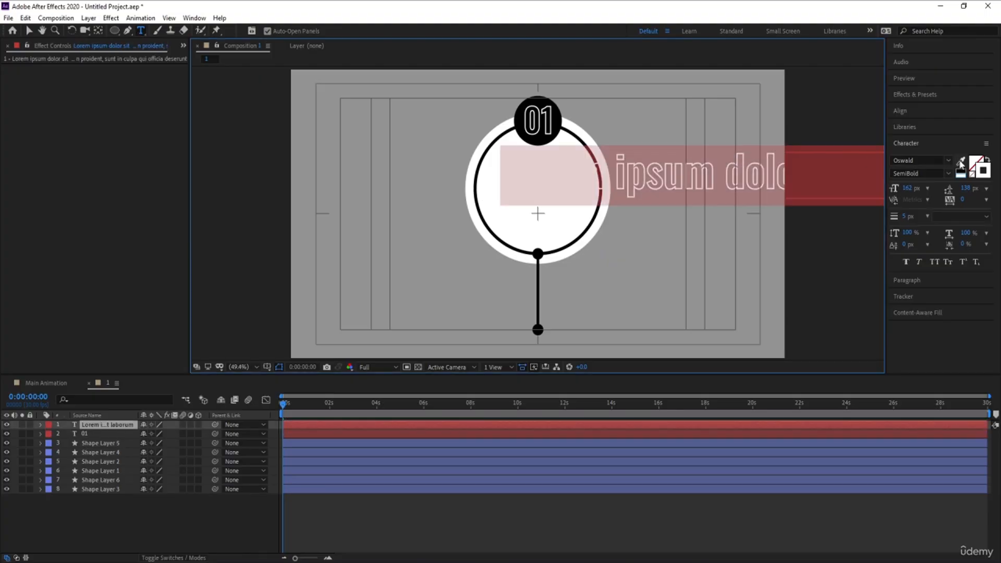
left_click(973, 174)
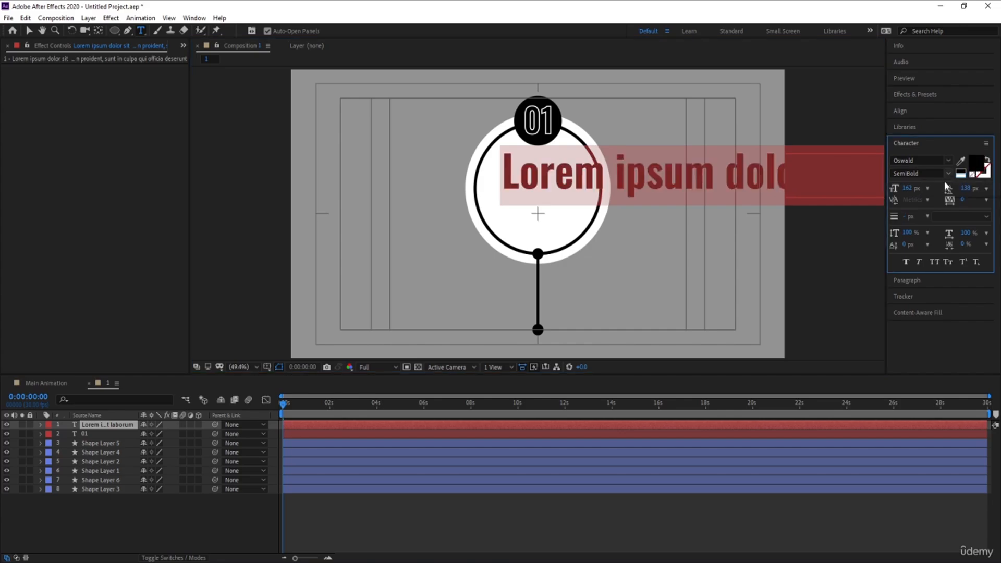
Set the paragraph text's font style to Light and its size to about 29 px.
left_click(949, 173)
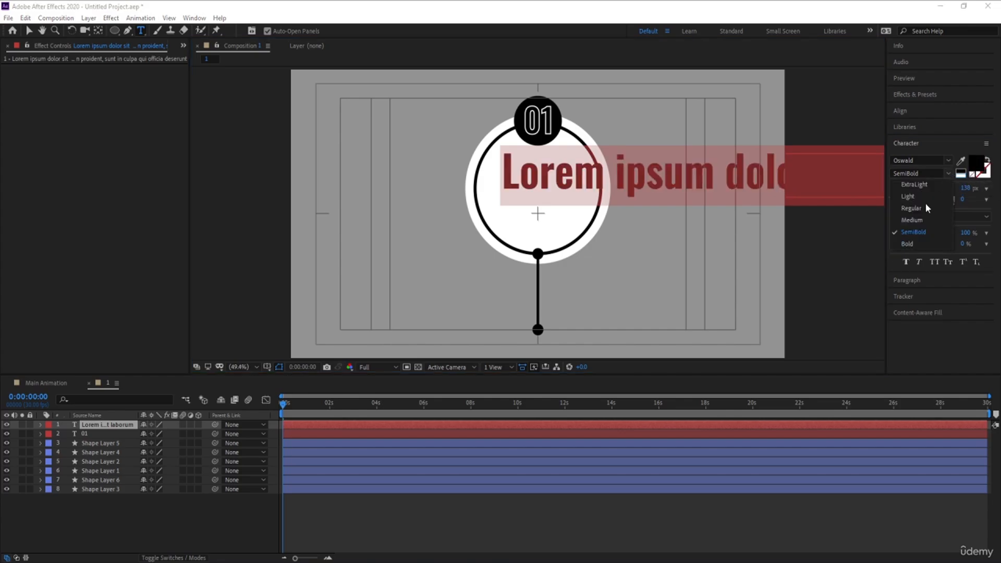
left_click(910, 196)
left_click_drag(916, 187, 849, 196)
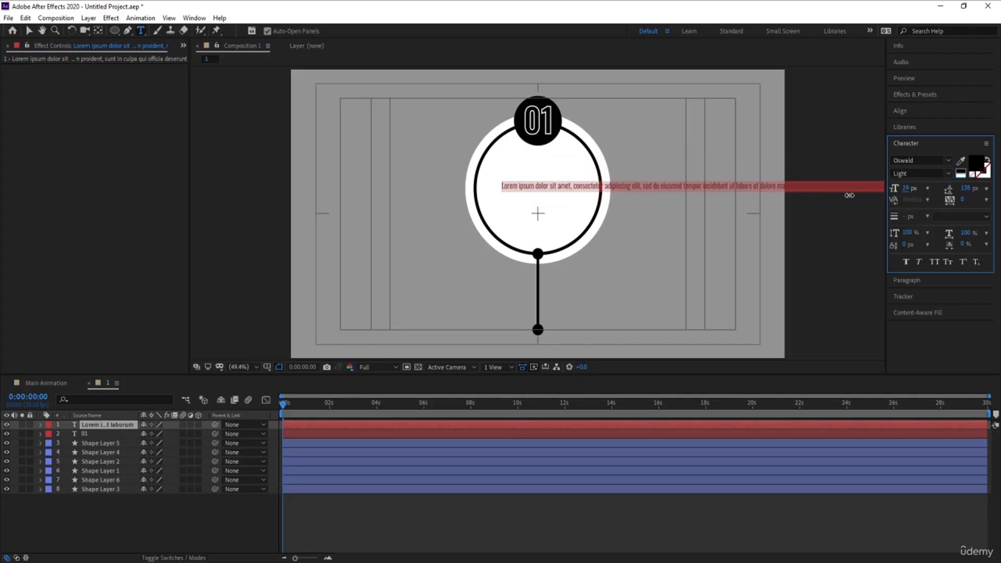
Move the paragraph text up near the top of the ring's interior.
left_click(29, 31)
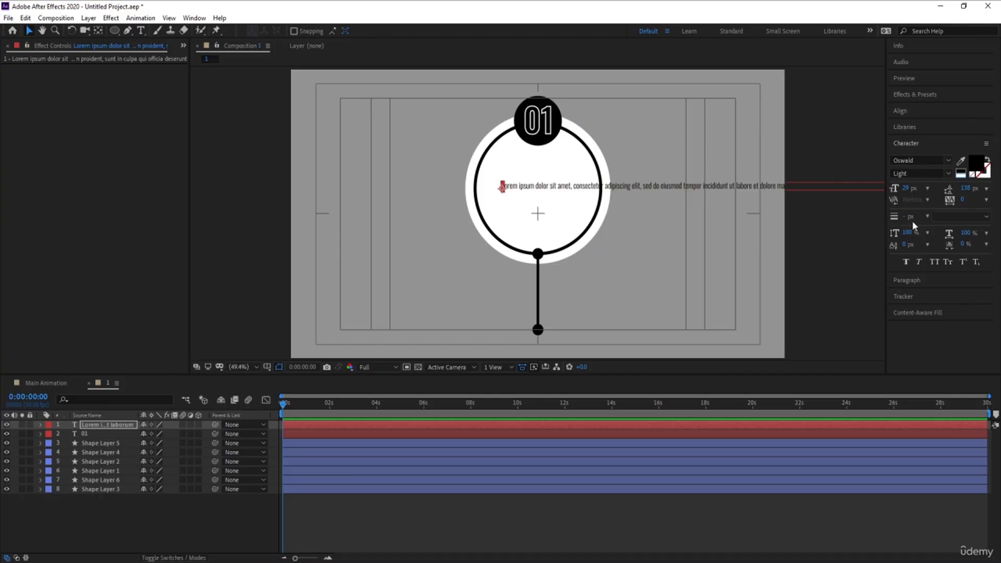
left_click(906, 280)
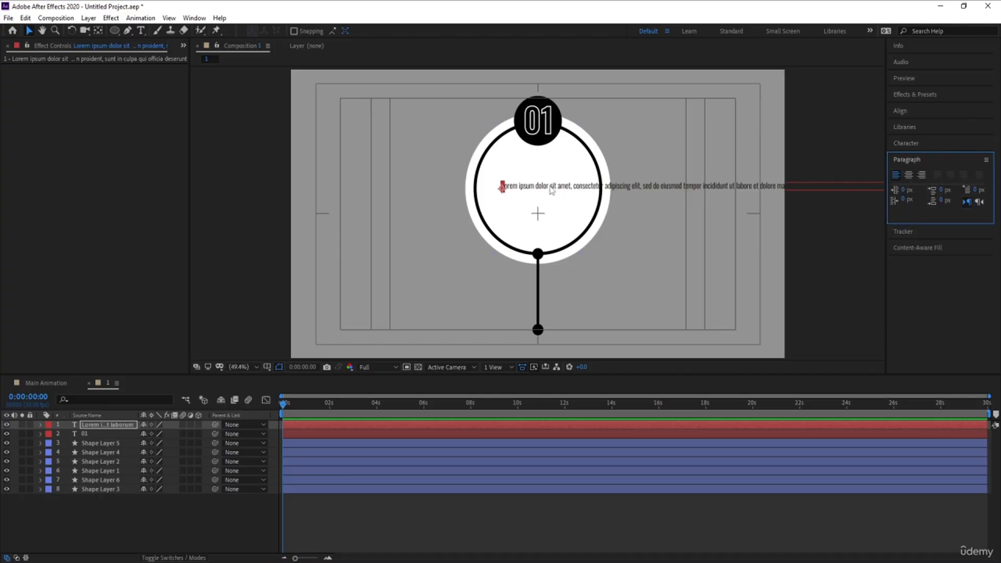
left_click_drag(550, 186, 543, 166)
key("ctrl+t")
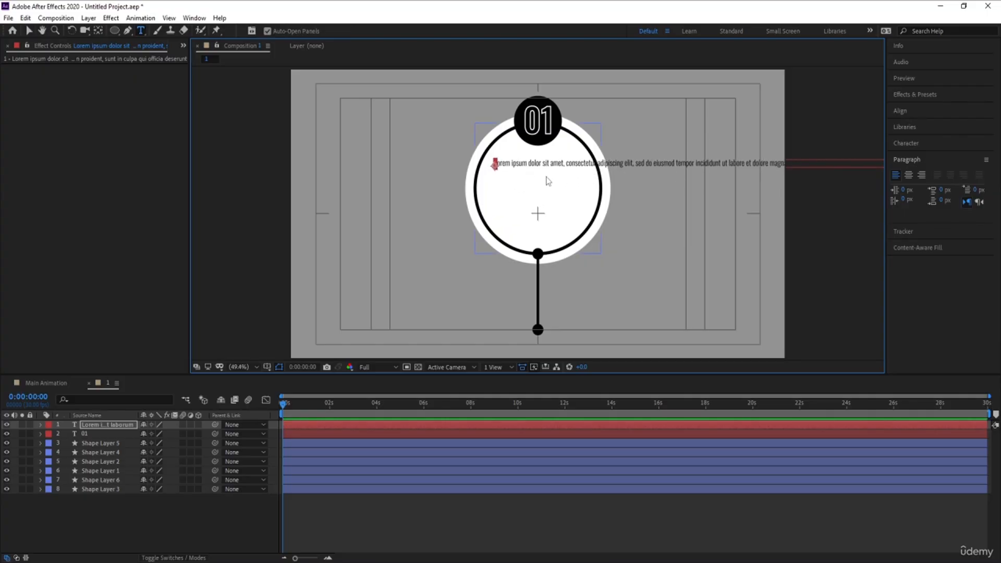
Set the paragraph text's font size to 25 px.
left_click(910, 149)
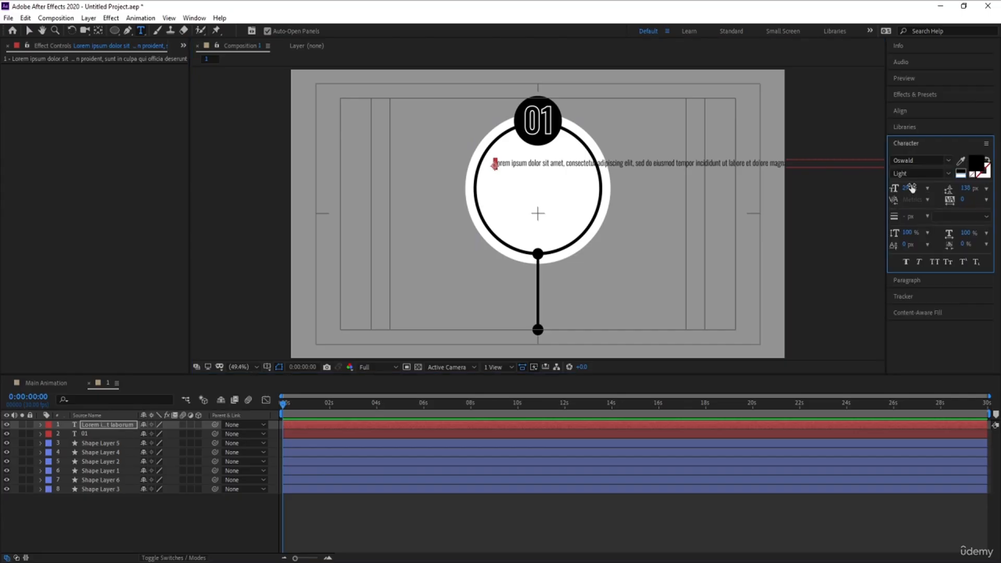
left_click(907, 188)
type("25")
key("Return")
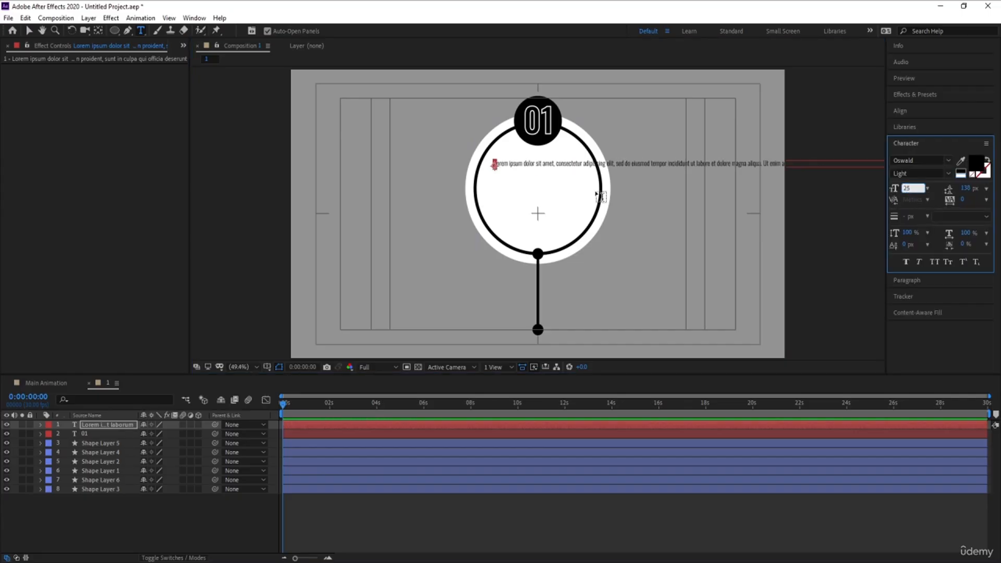
Break the first line after "consectetur" and set the paragraph's leading to 32 px.
key("Return")
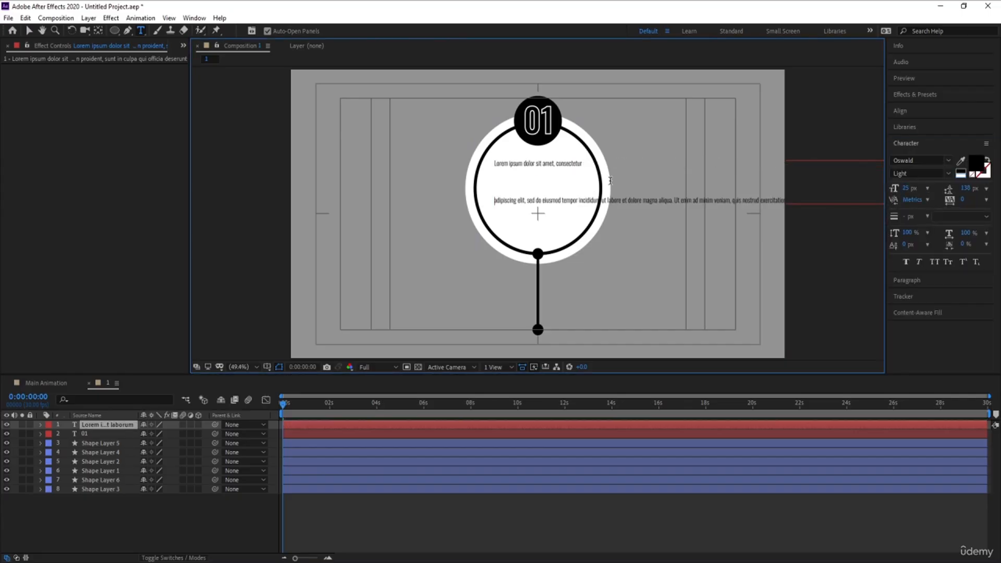
key("ctrl+a")
left_click_drag(963, 189, 919, 196)
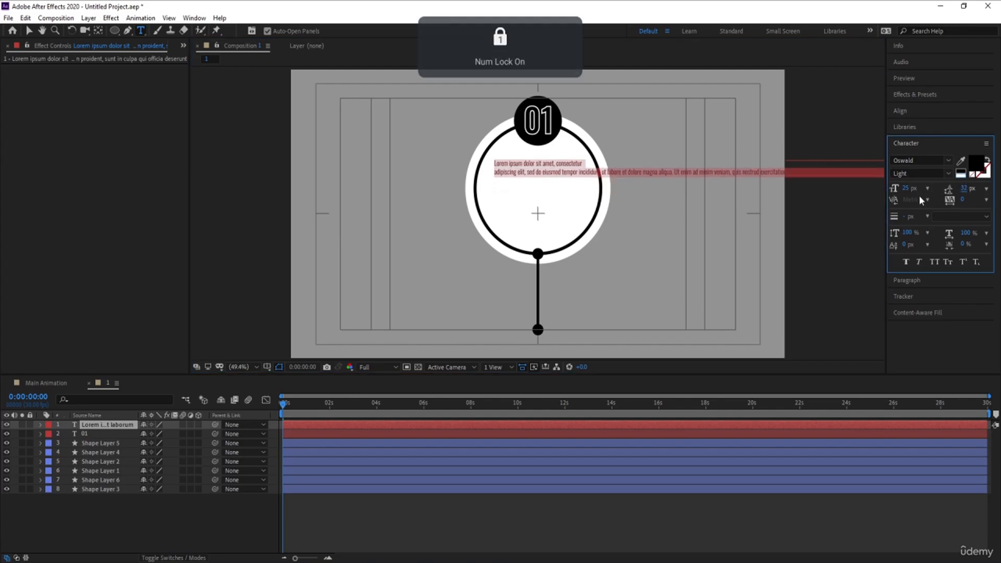
Break the paragraph text into short lines so each line ends inside the ring.
left_click(579, 165)
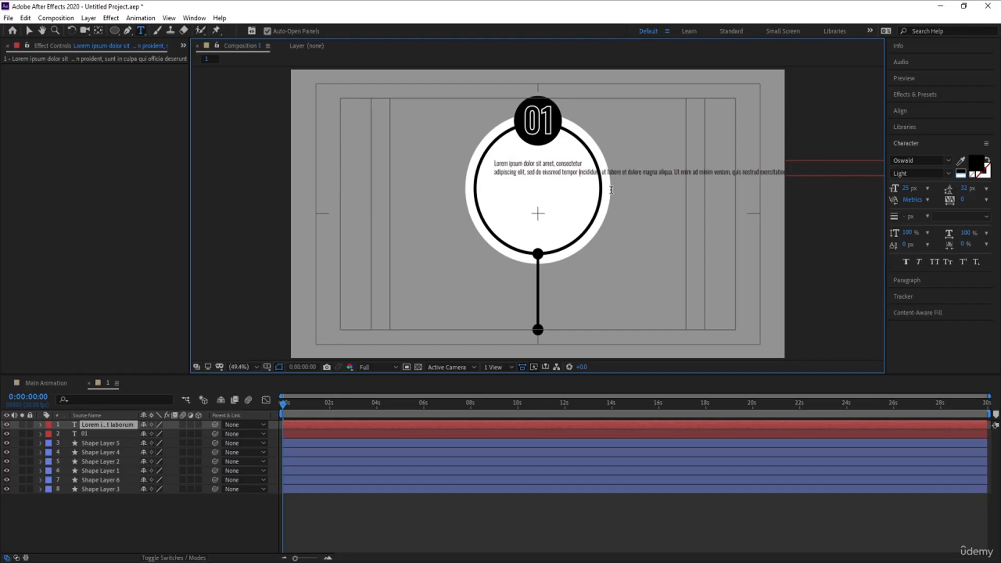
key("Return")
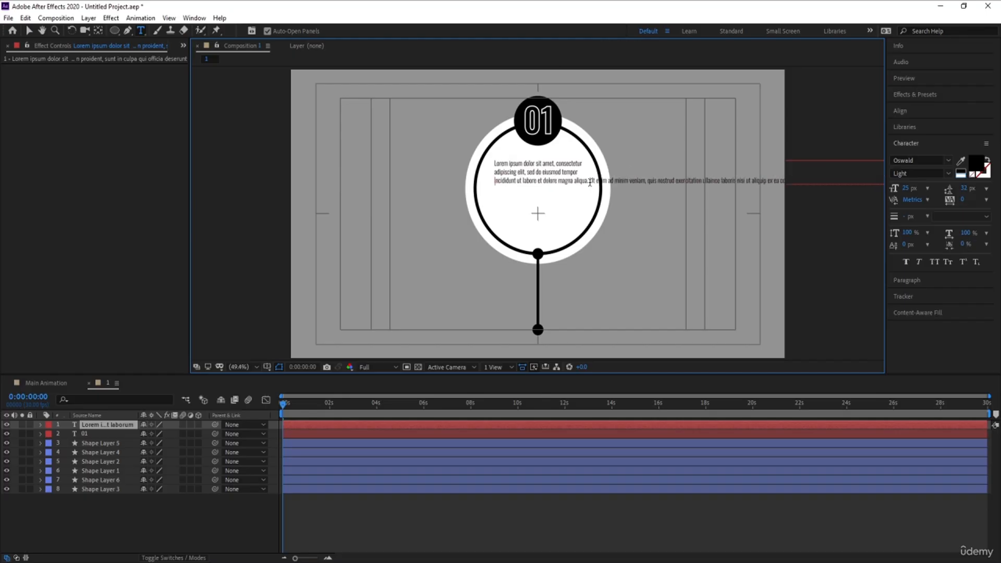
key("Return")
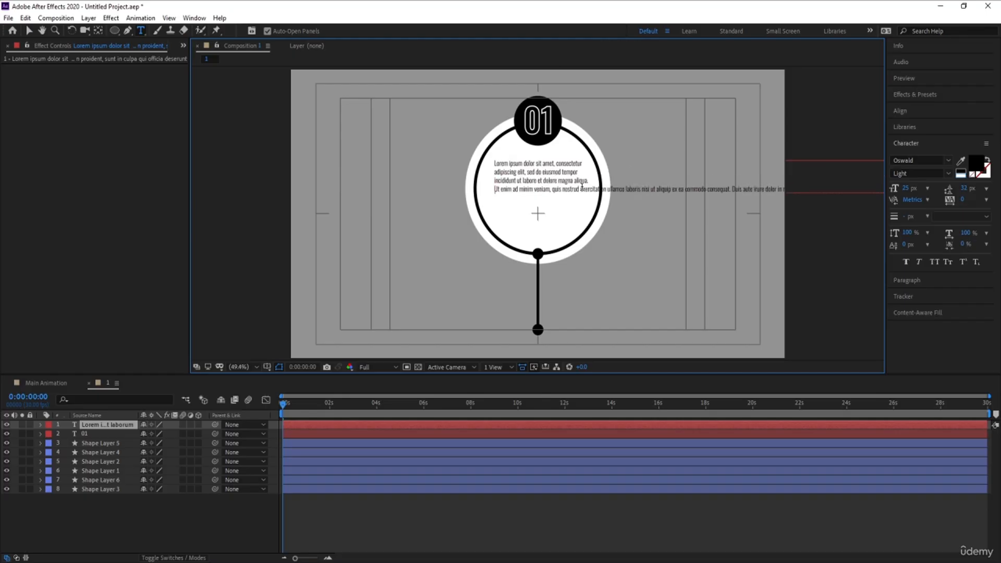
key("Return")
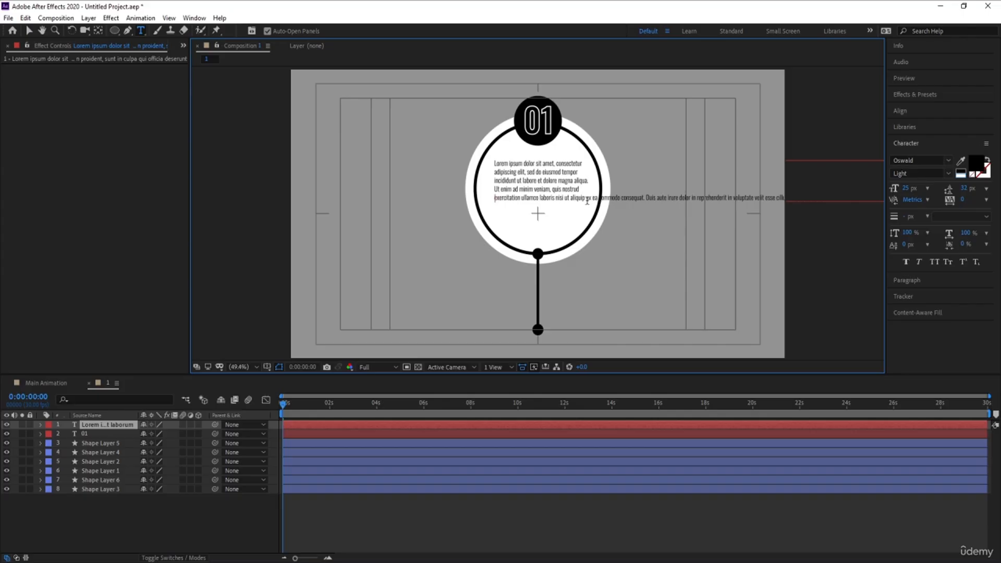
key("Return")
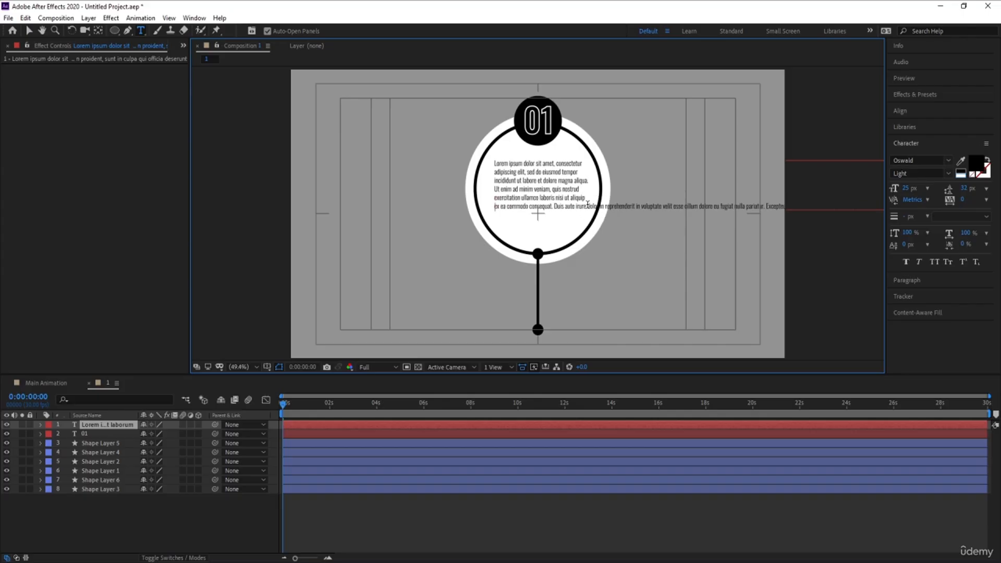
left_click(587, 206)
key("Return")
left_click(580, 215)
key("Return")
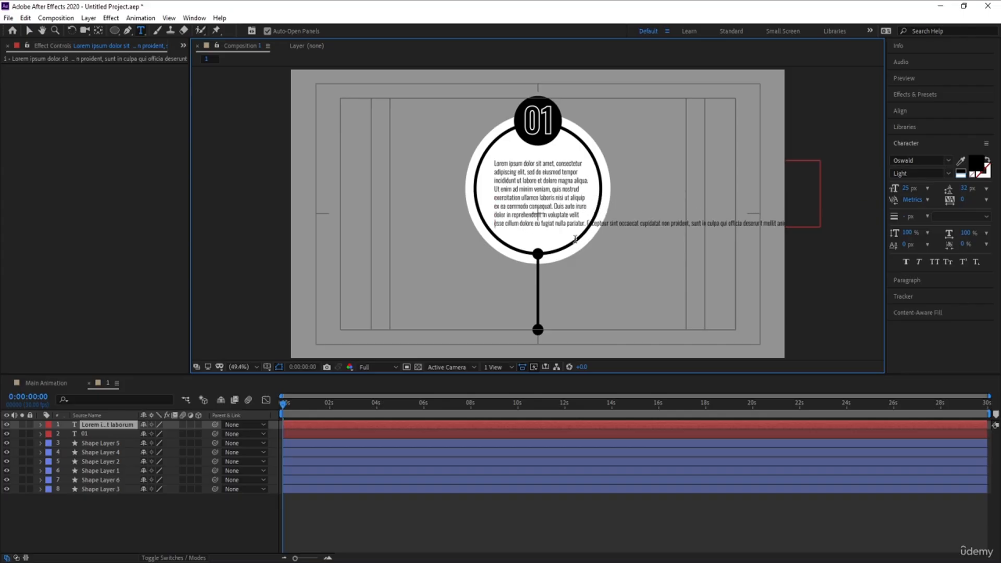
left_click(590, 225)
key("Return")
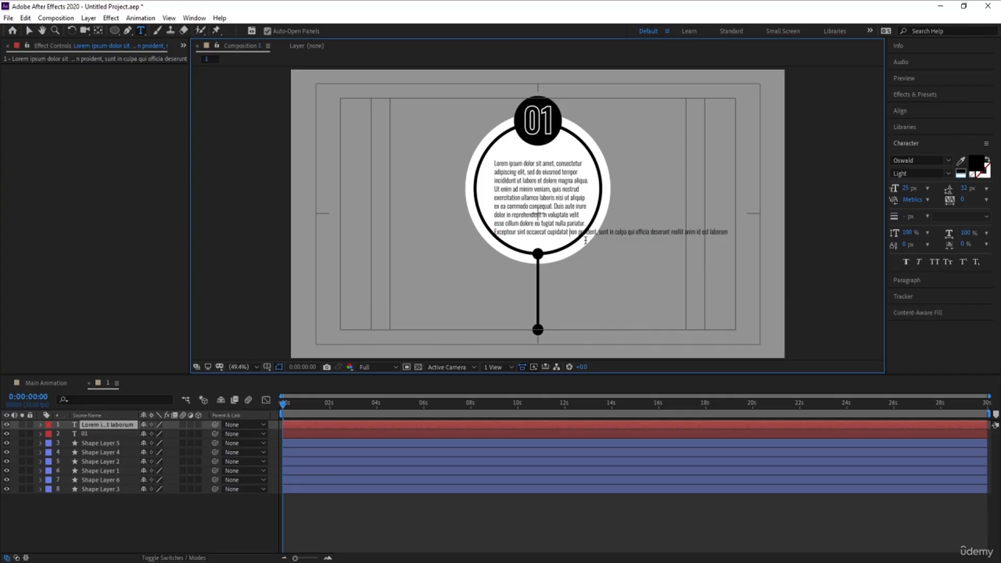
Delete all remaining text after "cupidatat" at the end of the last line and leave text editing.
key("shift+End")
key("Delete")
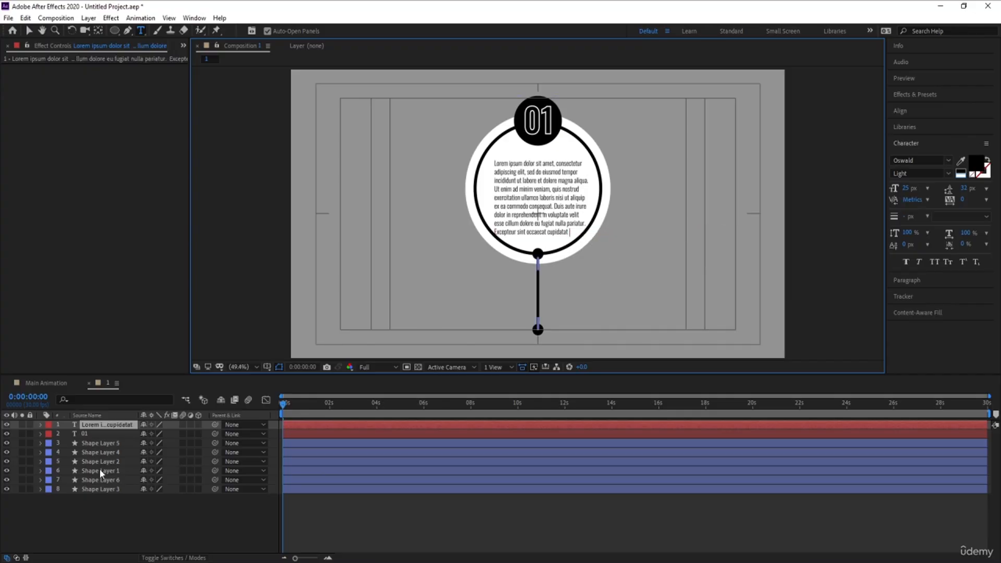
left_click(125, 510)
Center the paragraph text layer's anchor point and nudge the text up six pixels inside the ring.
left_click(93, 427)
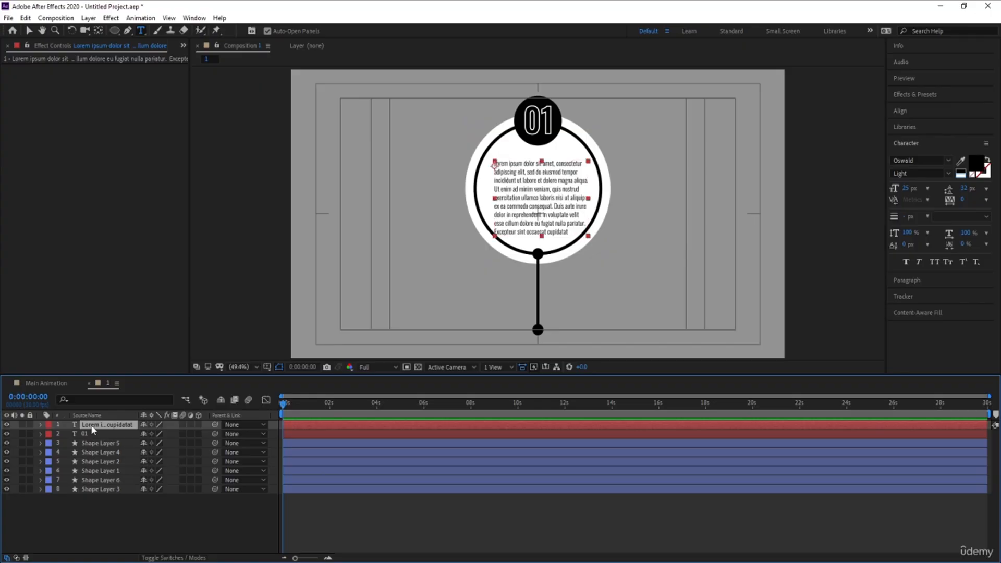
key("ctrl+alt+Home")
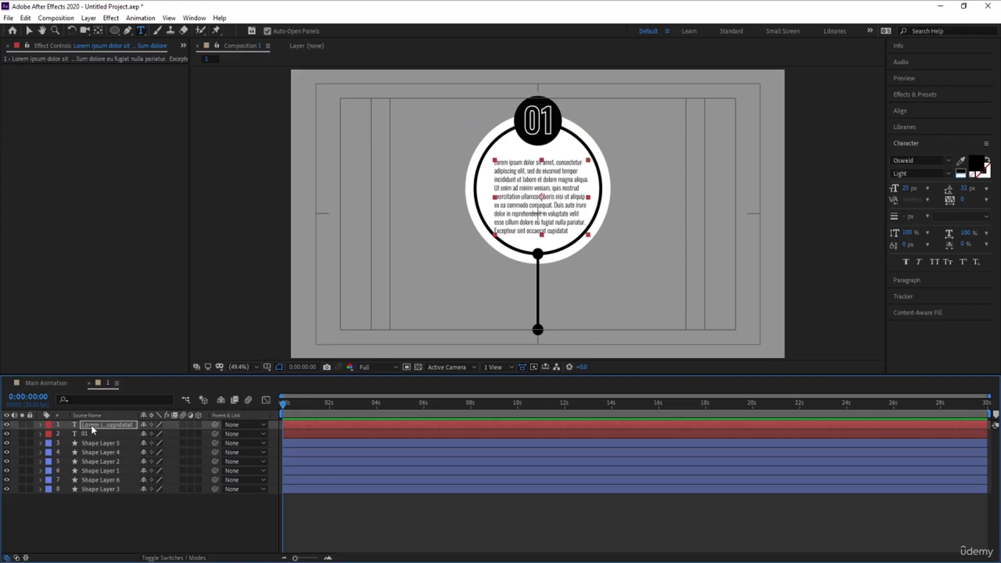
key("Up")
key("Up")
key("Up")
key("Up")
key("Up")
key("Up")
key("Up")
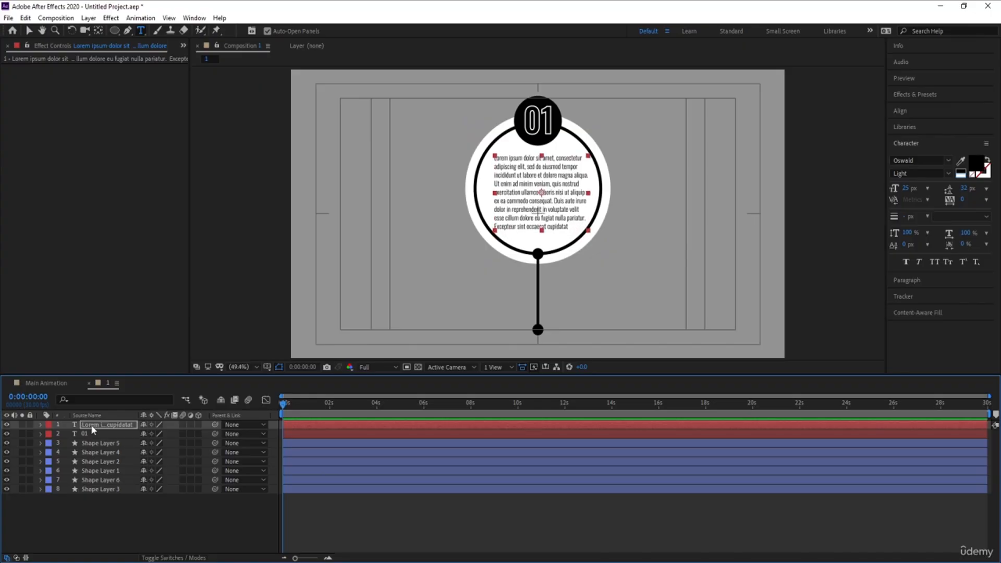
left_click(129, 540)
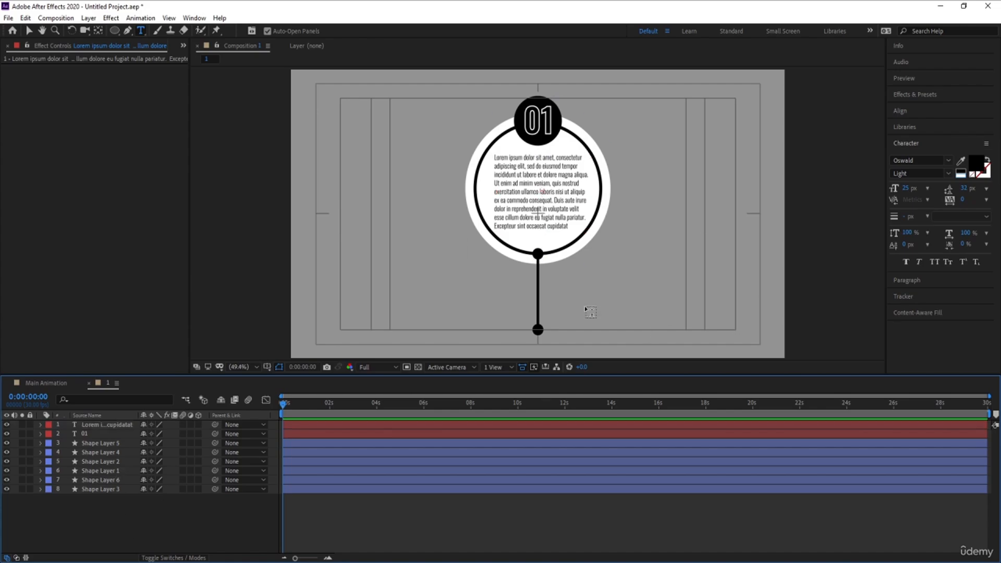
key("v")
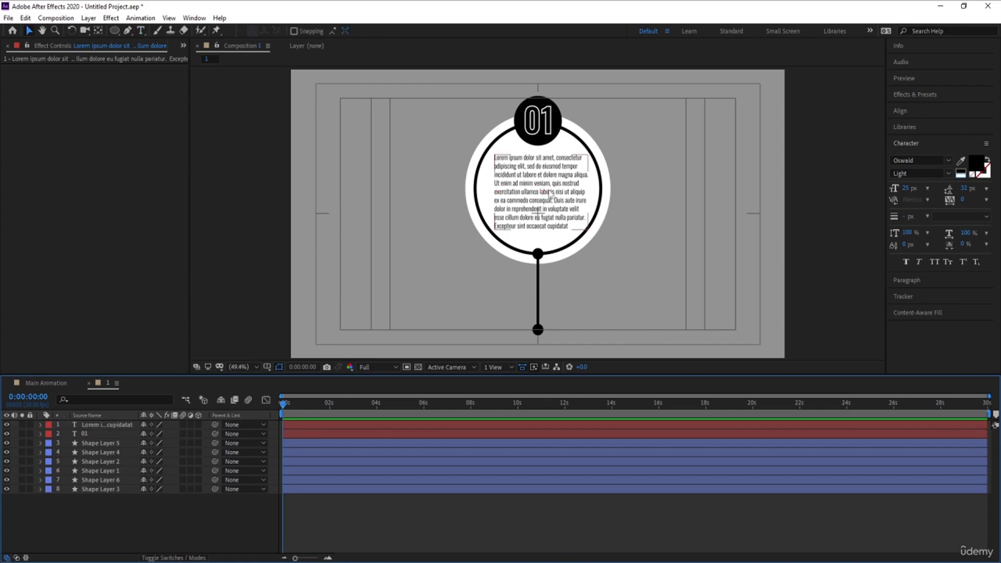
left_click(549, 194)
key("Up")
key("Up")
key("Up")
key("Up")
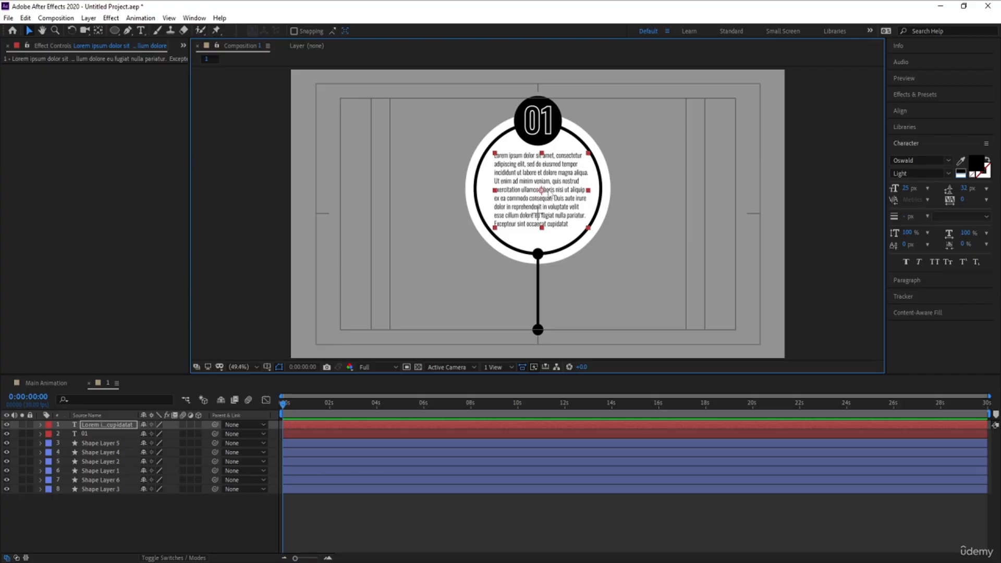
left_click(174, 518)
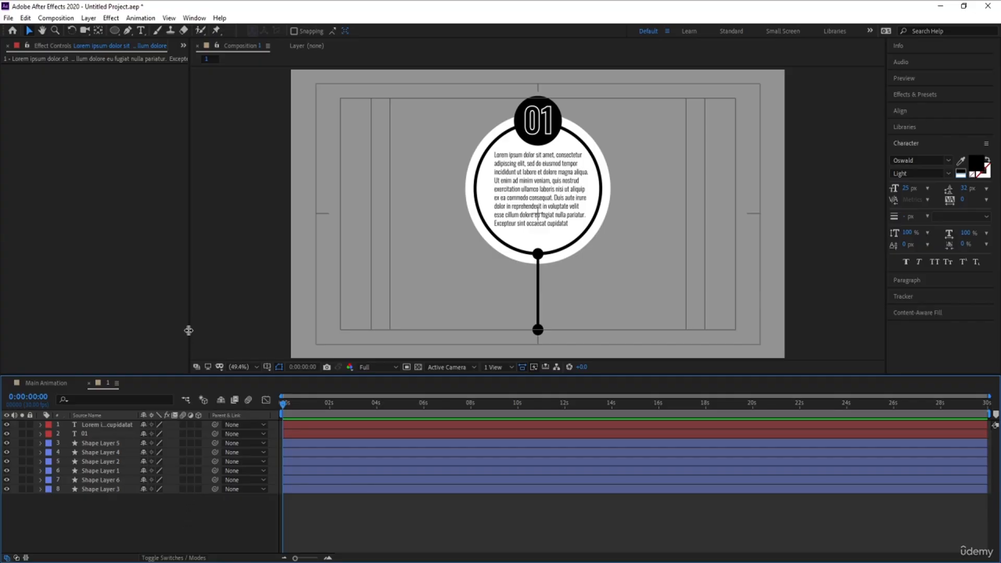
Animate the bottom dot's scale from 0% at the start to 100% at 20 frames.
left_click(90, 490)
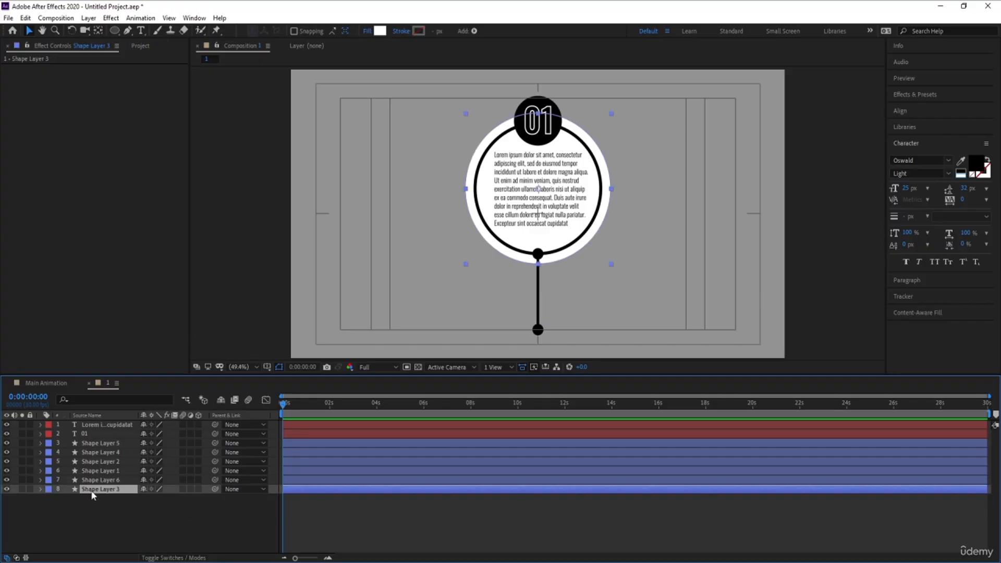
left_click(121, 518)
left_click(539, 330)
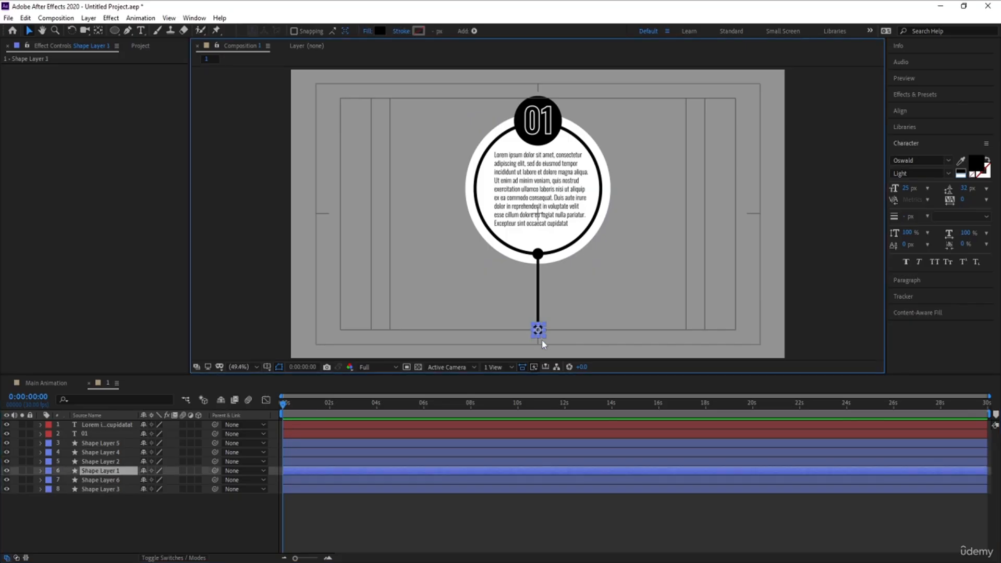
key("s")
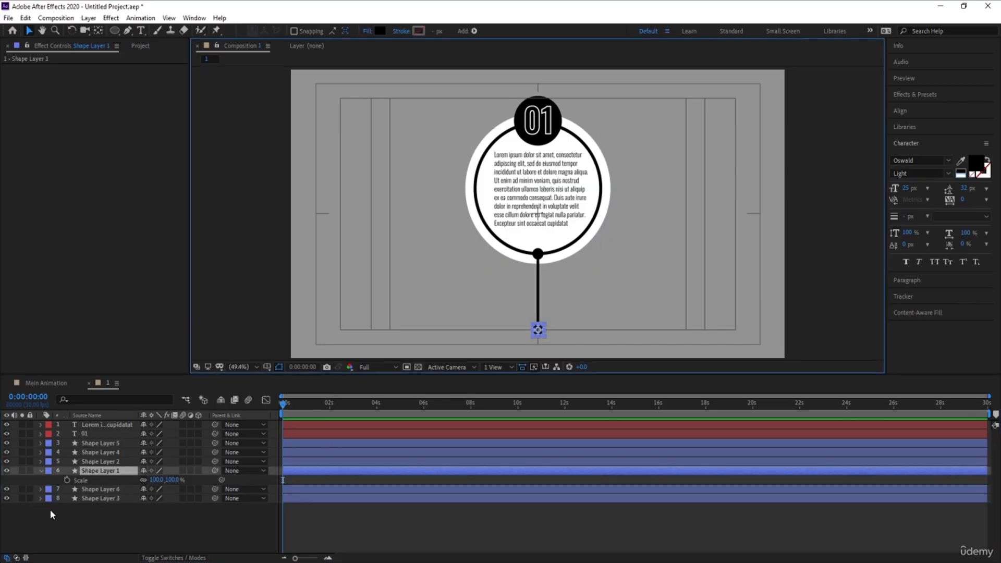
left_click(66, 480)
key("equal")
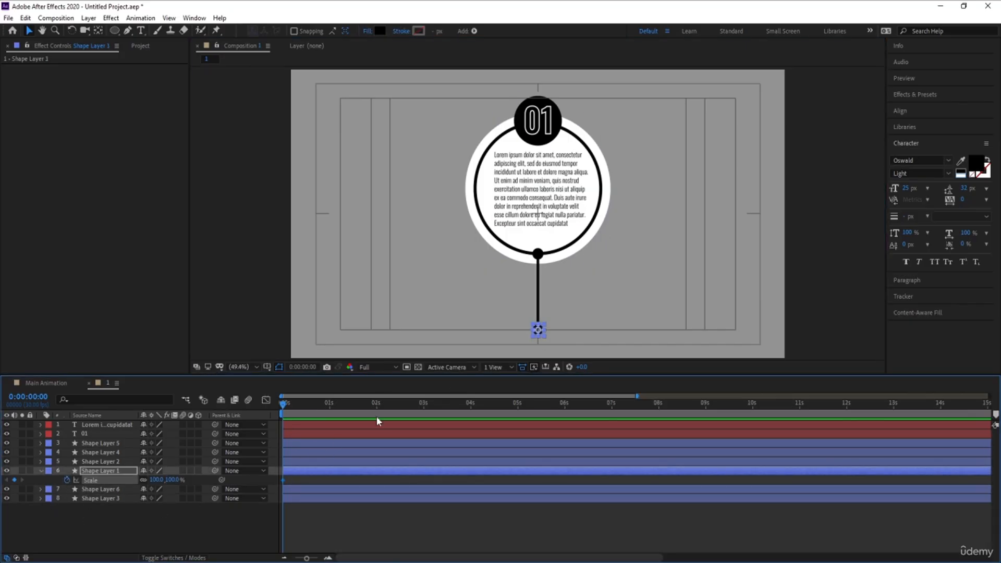
key("equal")
left_click_drag(373, 406, 347, 405)
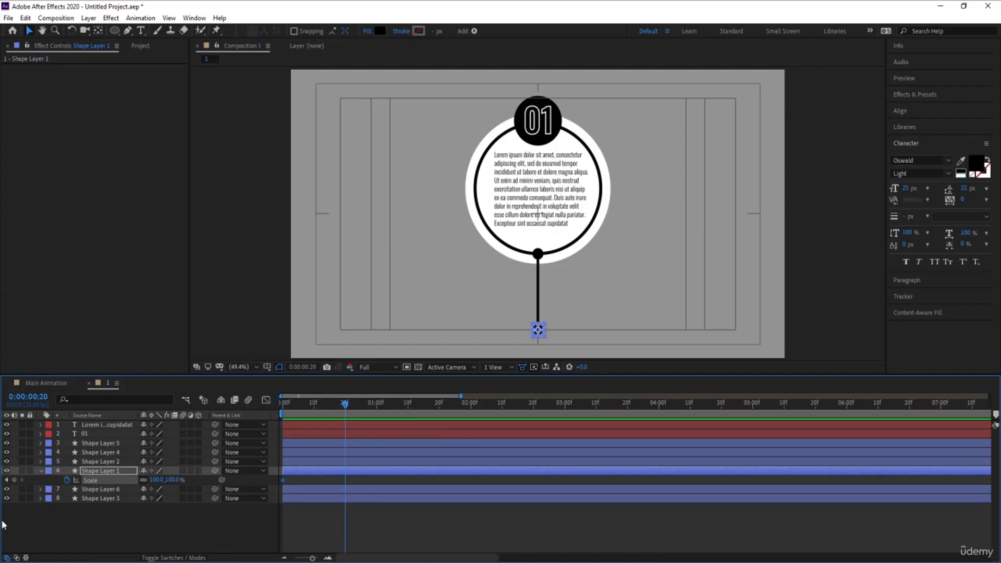
left_click(15, 480)
key("Home")
left_click(157, 480)
type("0")
key("Return")
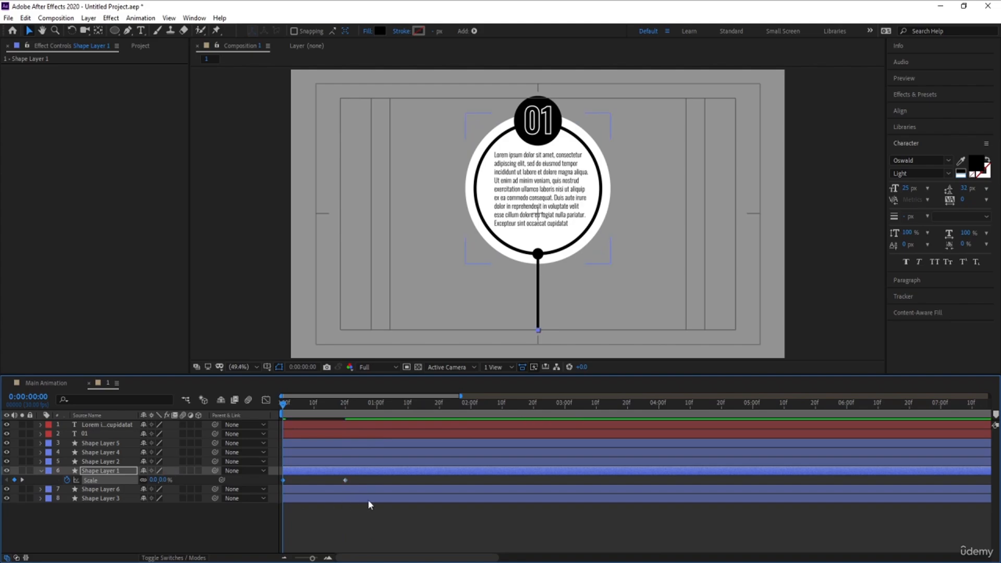
Apply Easy Ease to the dot's scale keyframes and sharpen their speed curve in the Graph Editor.
left_click_drag(390, 530, 263, 444)
key("F9")
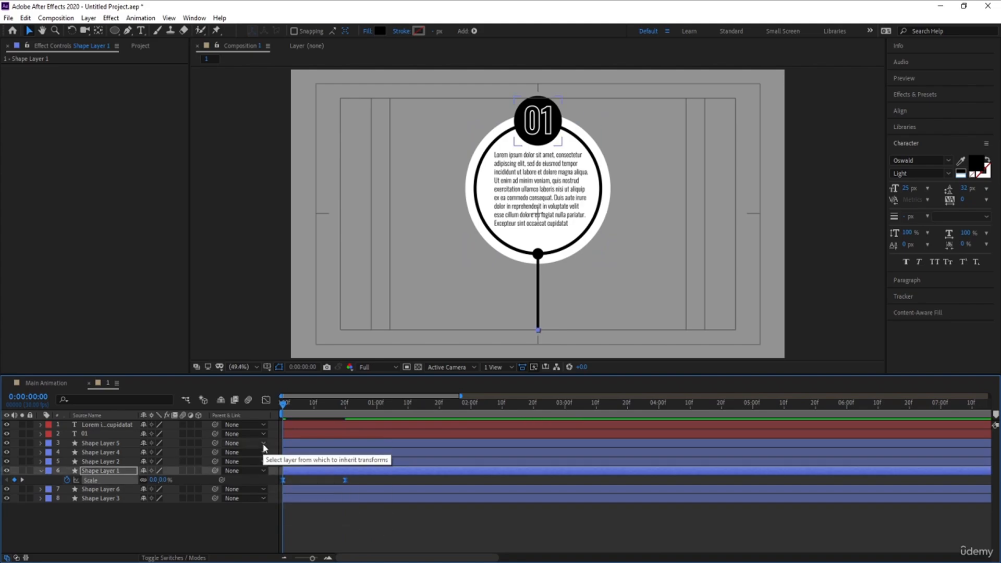
left_click(266, 400)
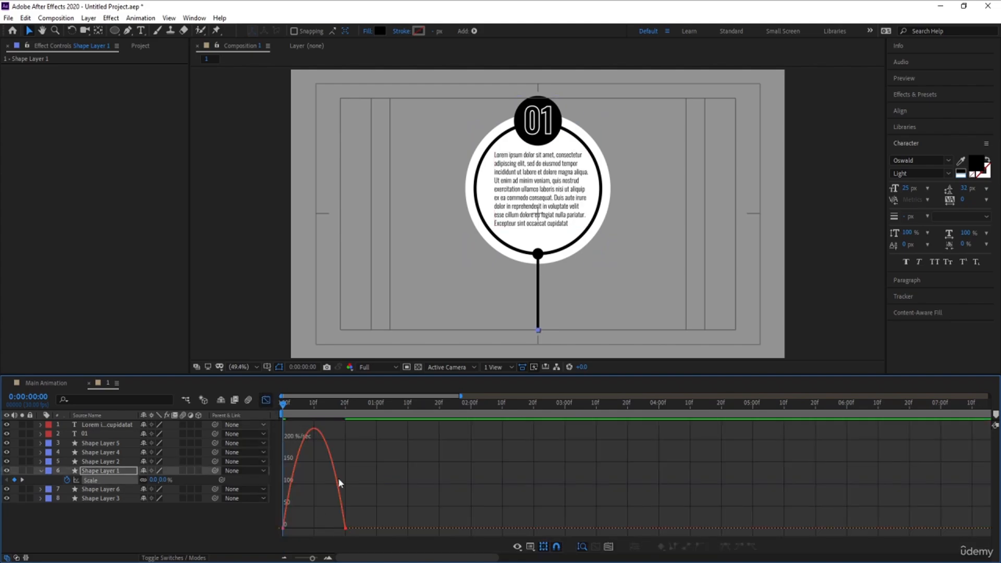
left_click(339, 517)
left_click_drag(335, 529, 313, 528)
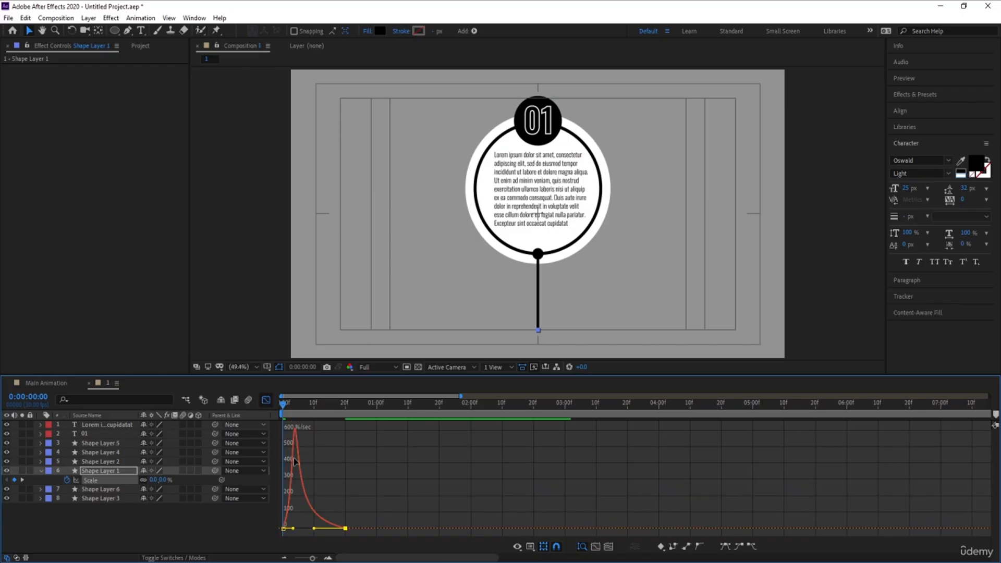
left_click(265, 400)
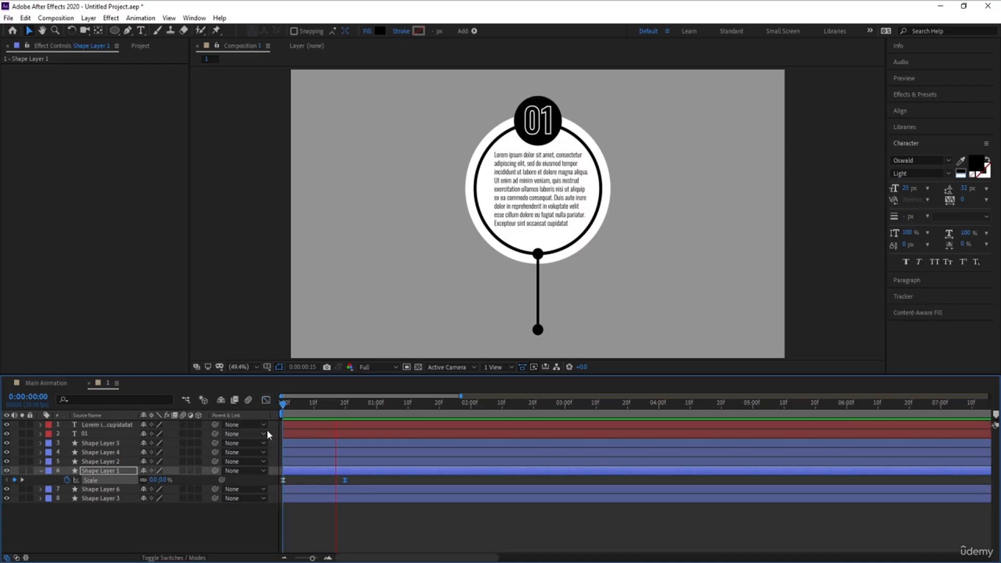
Move the stick's anchor point down to its bottom end at the lower dot.
left_click_drag(344, 405, 314, 407)
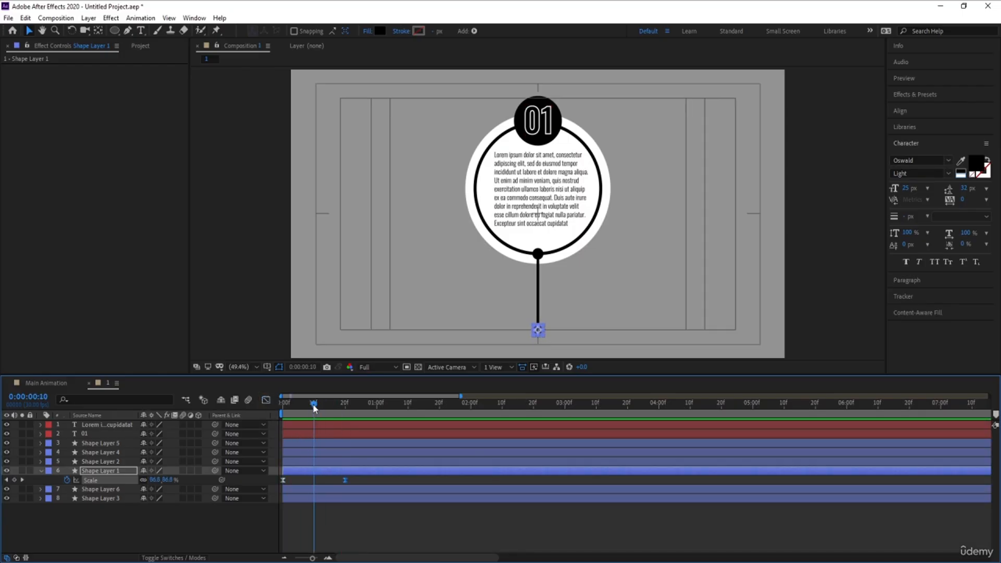
key("ctrl+Down")
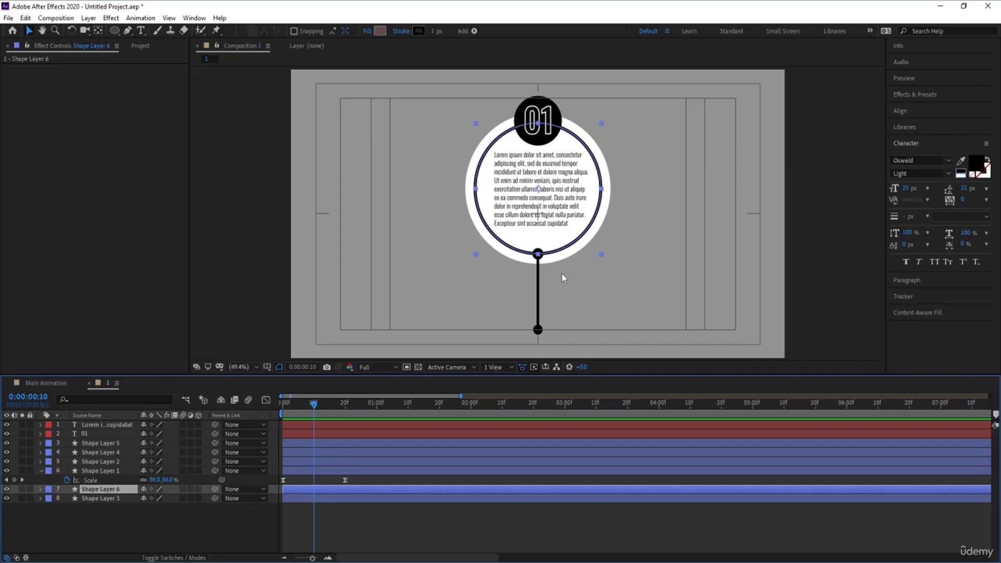
left_click(539, 290)
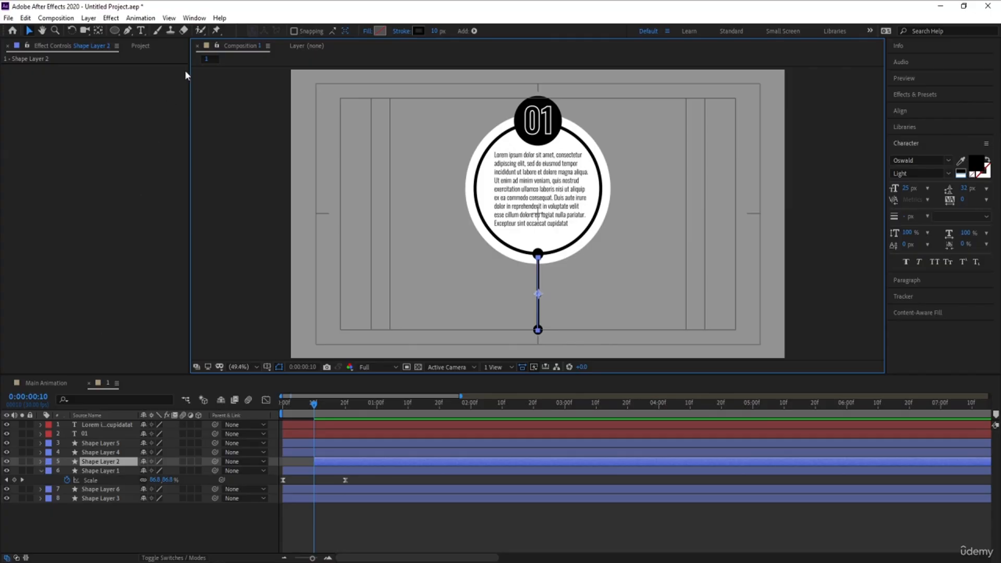
key("y")
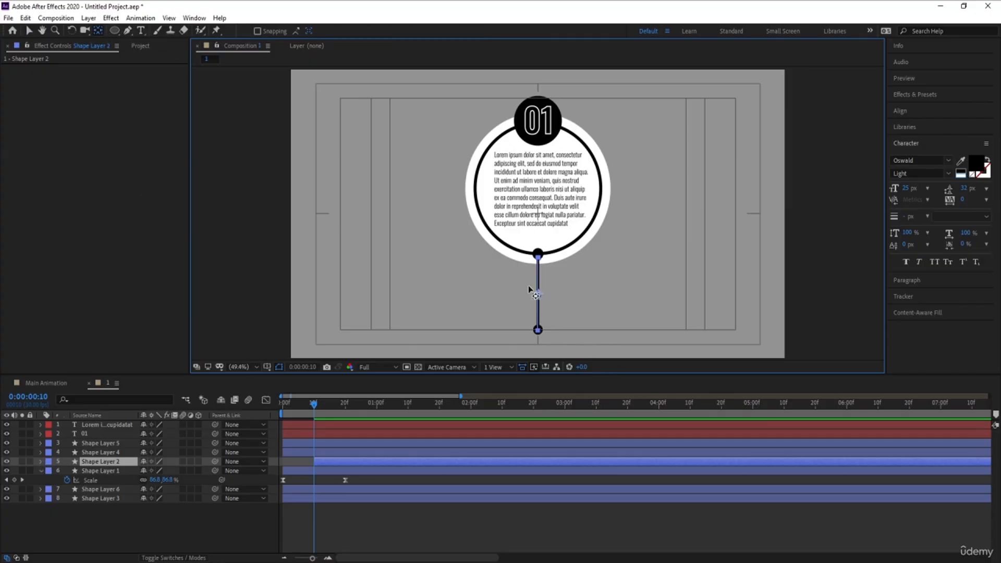
left_click_drag(538, 293, 538, 329)
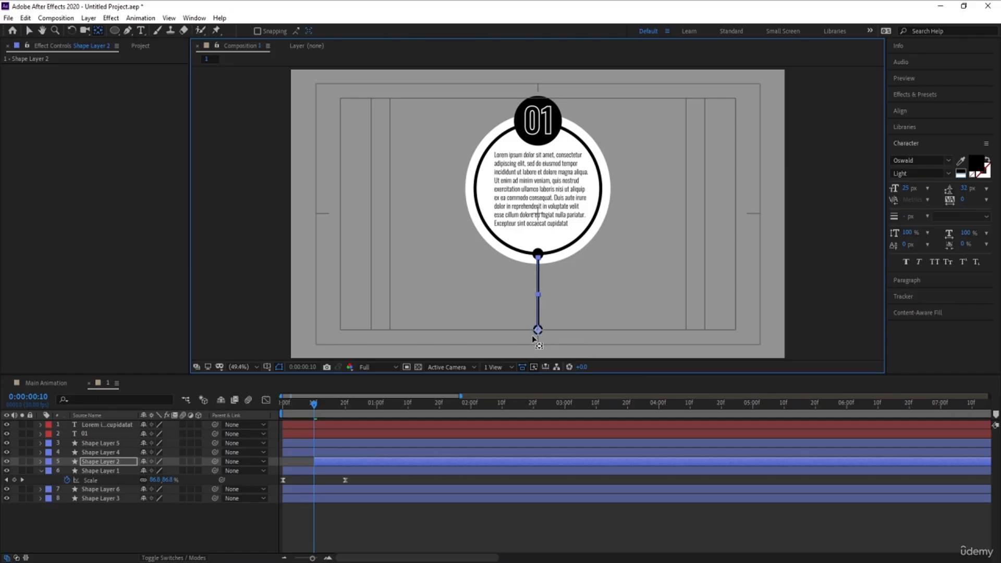
Unlink the stick's scale and animate its vertical scale from 0% at 10 frames to 100% at 1 second.
key("s")
left_click(144, 470)
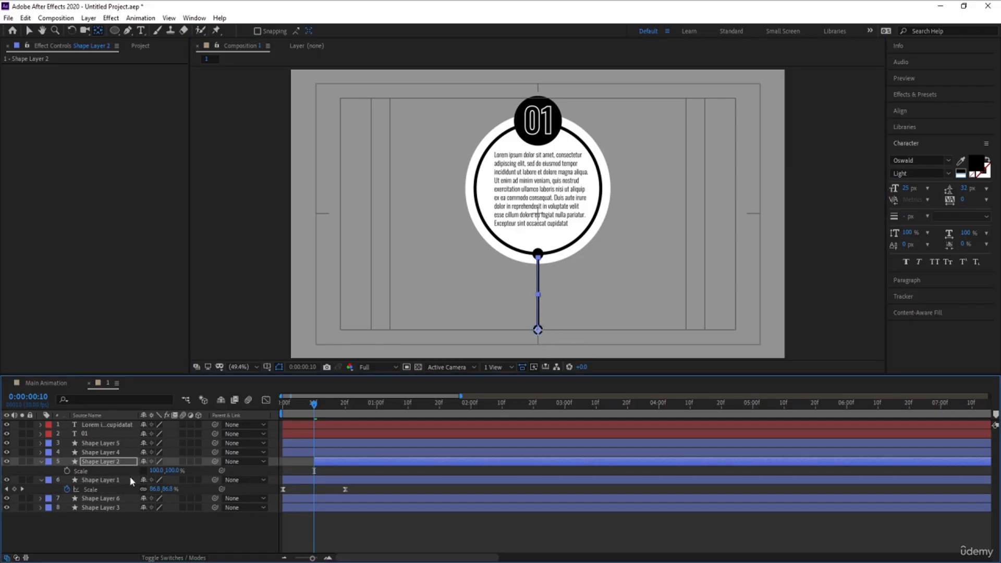
left_click(67, 471)
left_click(377, 409)
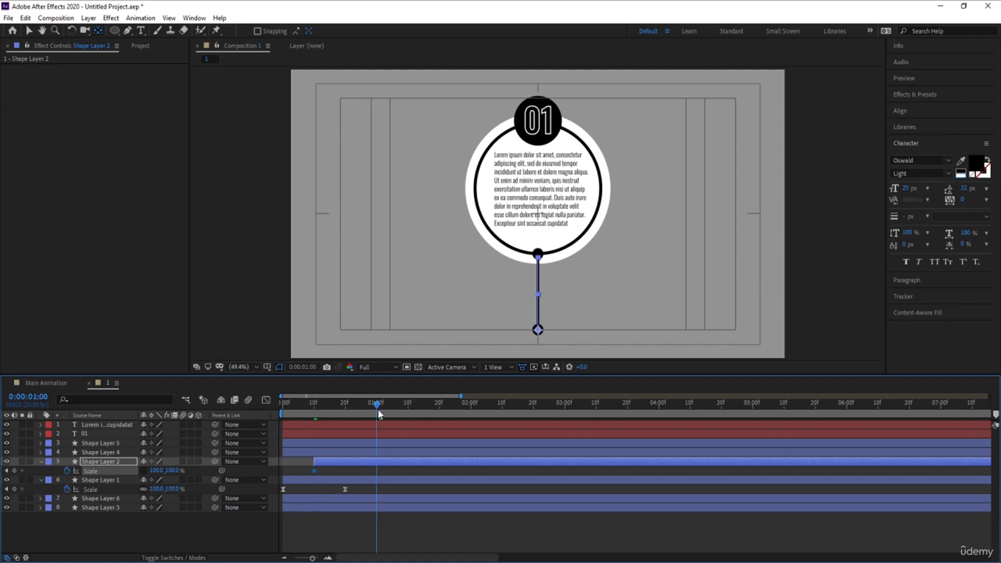
left_click(312, 410)
key("Page_Down")
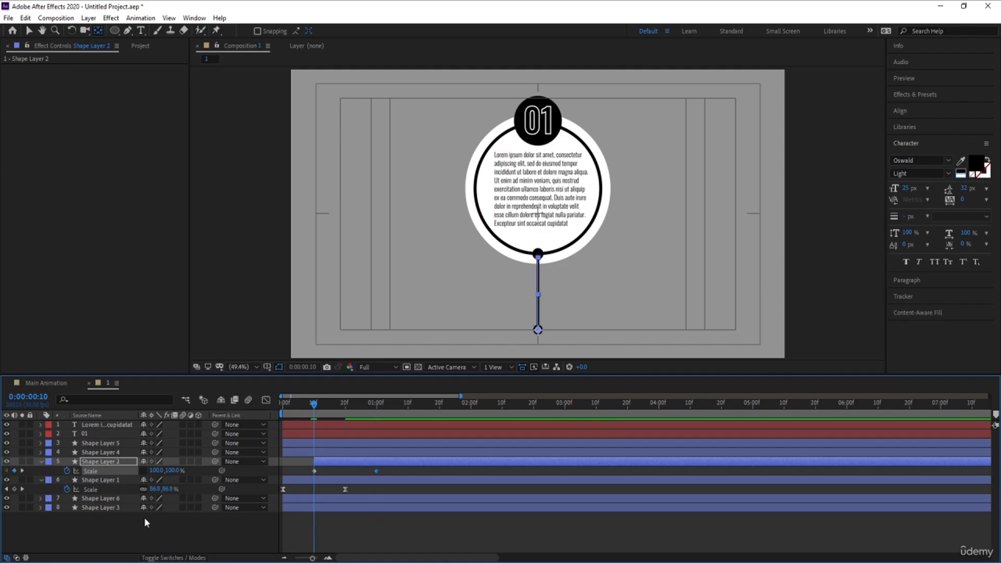
left_click_drag(172, 471, 160, 471)
left_click(172, 471)
type("0")
key("Return")
Review the stick's scale speed curve in the Graph Editor and scrub the timeline to preview the growth.
left_click_drag(306, 474, 388, 466)
left_click(265, 400)
left_click_drag(282, 420, 326, 529)
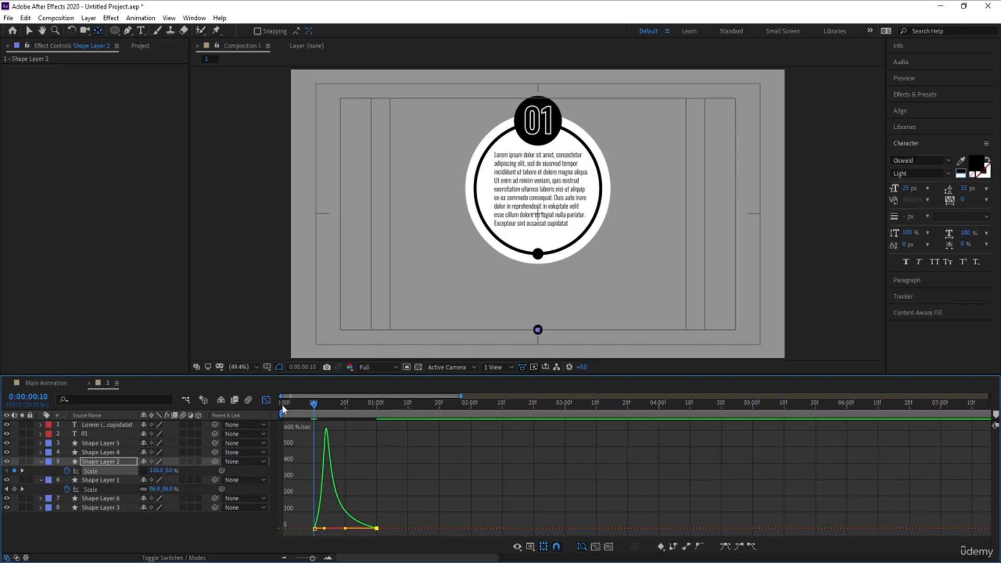
left_click(265, 399)
left_click_drag(314, 402, 367, 403)
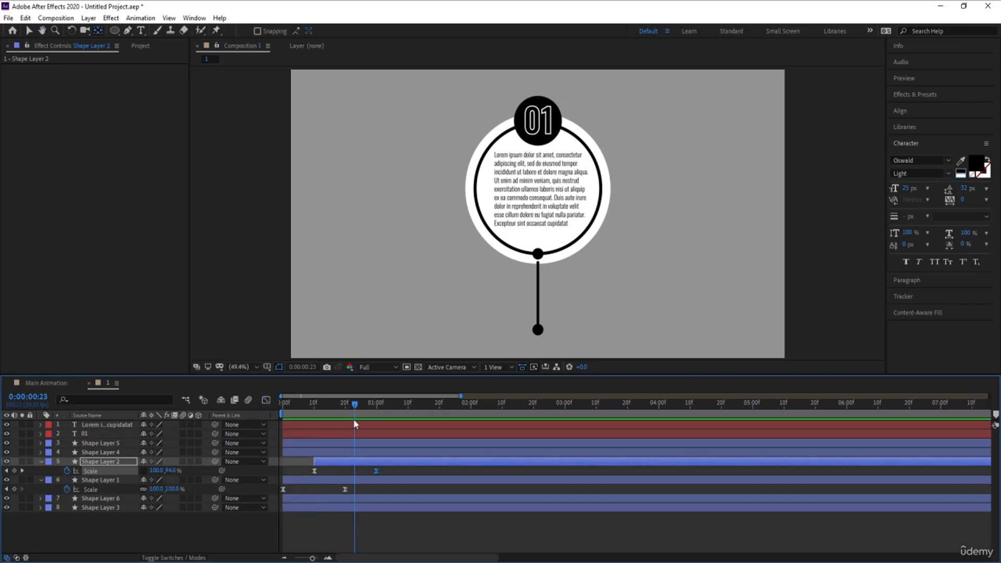
Start the upper dot's layer at 27 frames, paste the scale keyframes onto it, and preview the animation.
left_click_drag(362, 490, 274, 496)
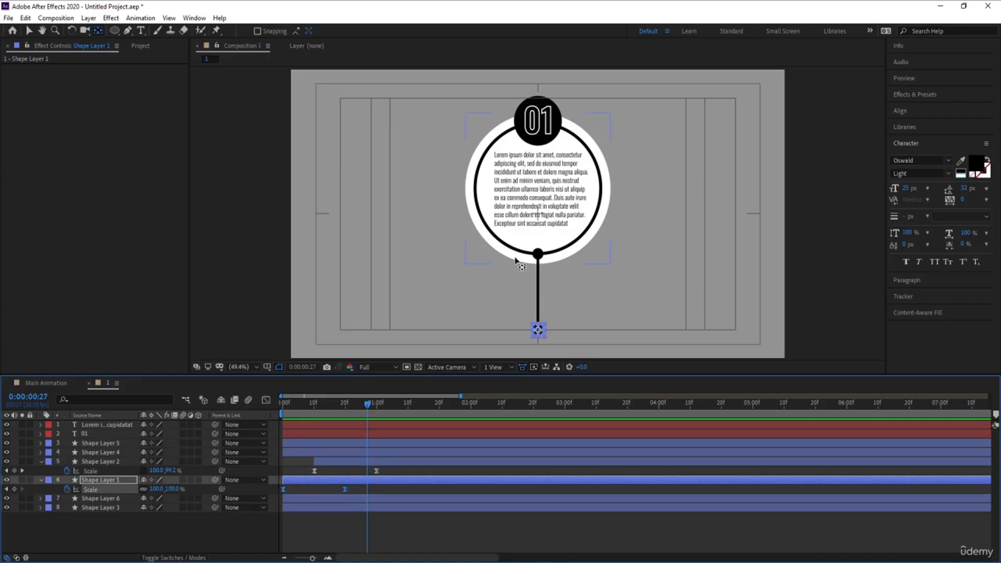
left_click(534, 280)
key("alt+bracketleft")
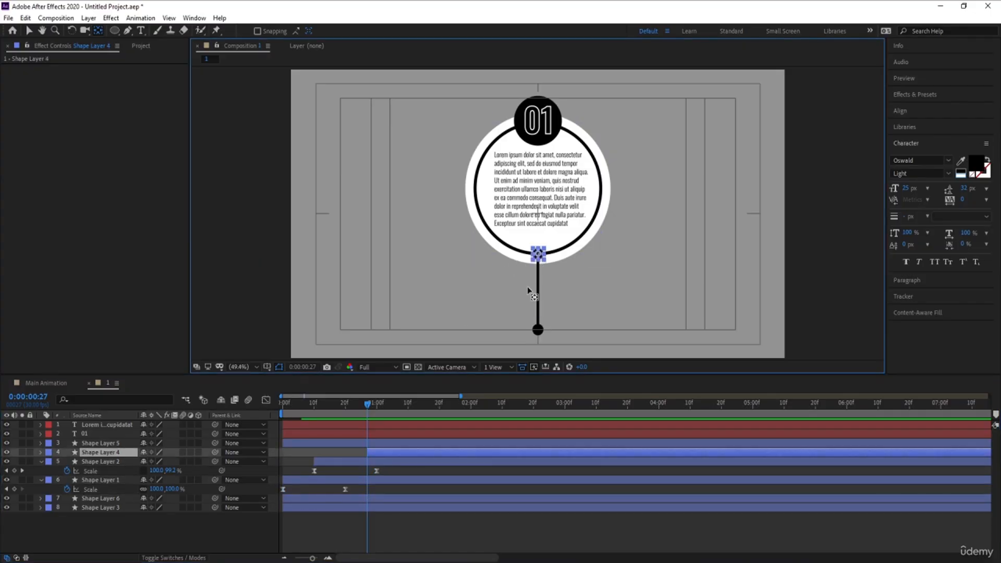
key("ctrl+v")
key("space")
key("space")
key("space")
key("space")
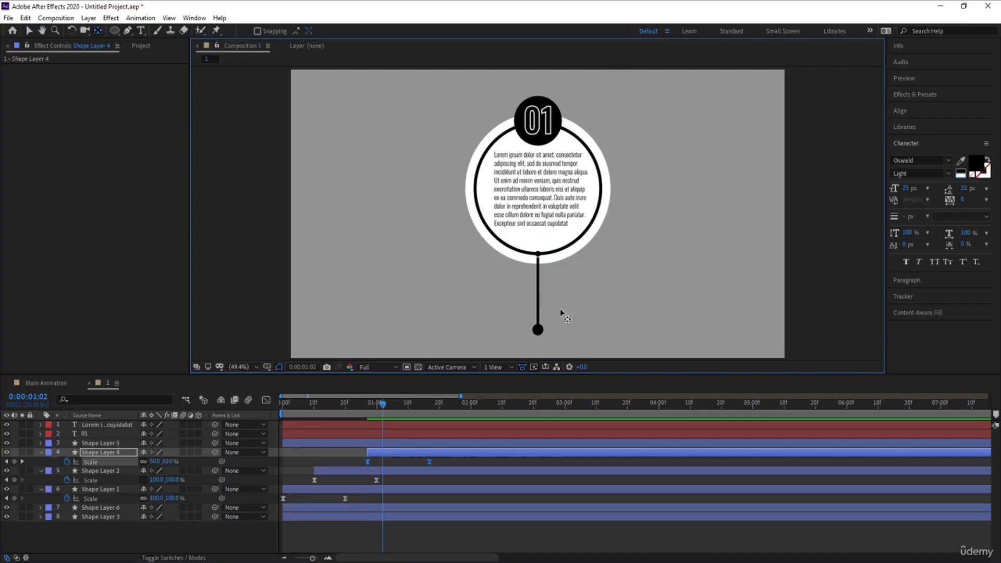
Trim the black circle outline layer so it begins at 1 second 7 frames.
left_click(361, 443)
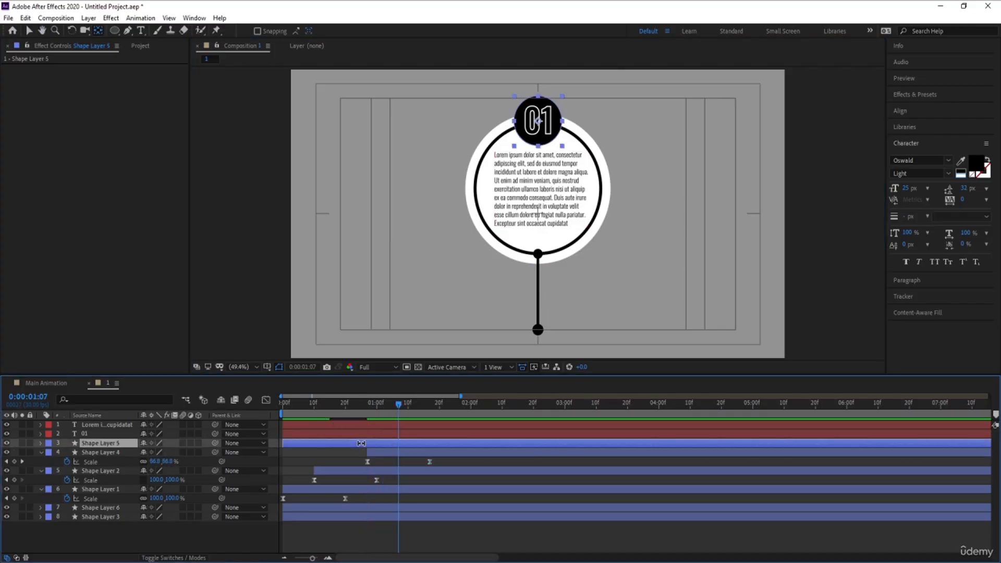
left_click(304, 509)
key("alt+bracketleft")
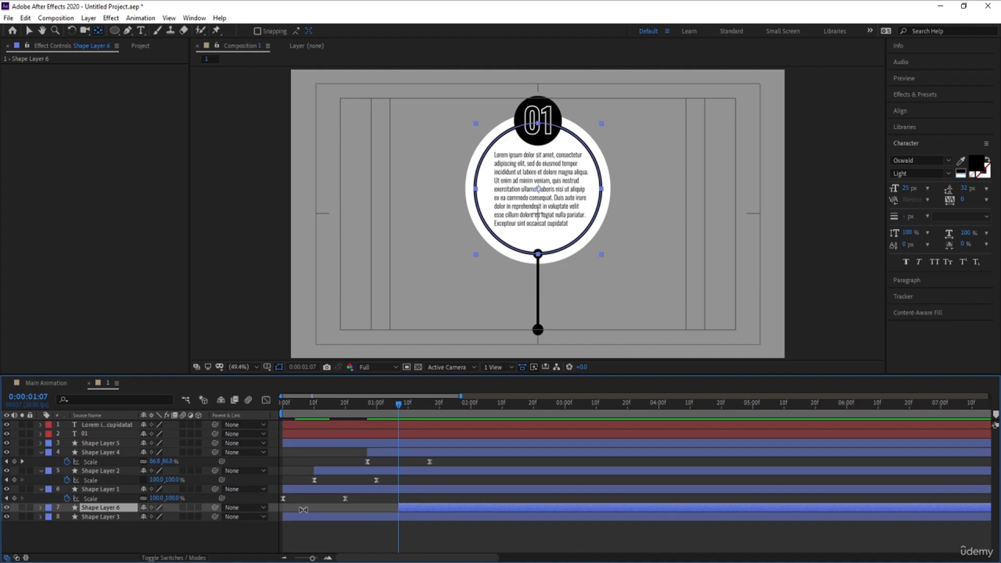
Add Trim Paths to the circle outline and set both its Start and End to 50%.
left_click(40, 508)
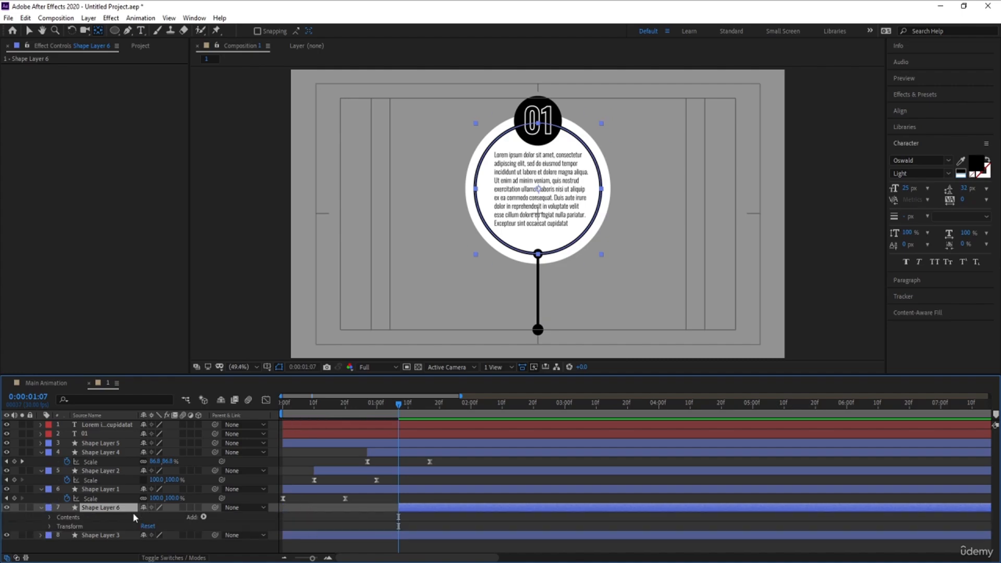
left_click(203, 517)
left_click(232, 457)
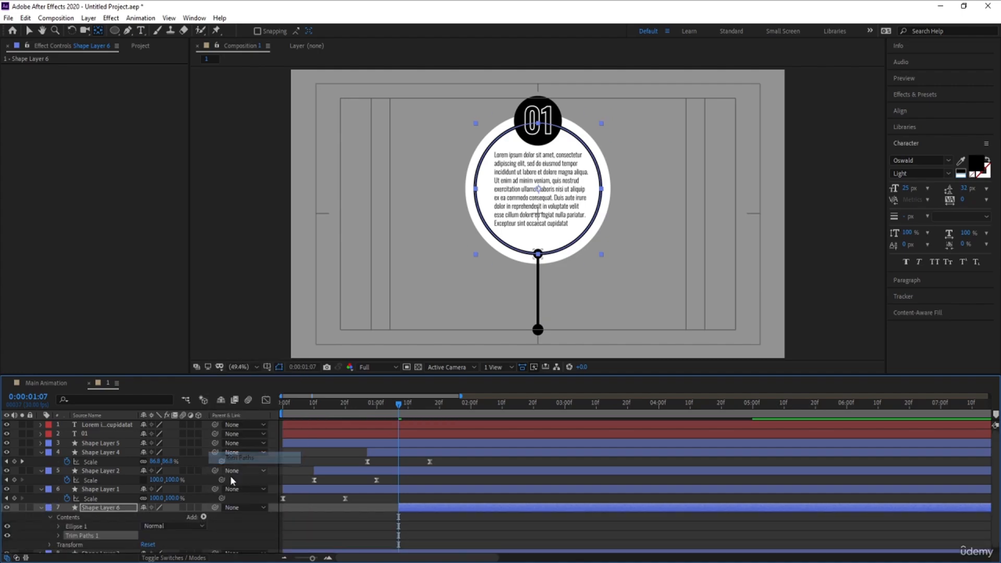
left_click(58, 536)
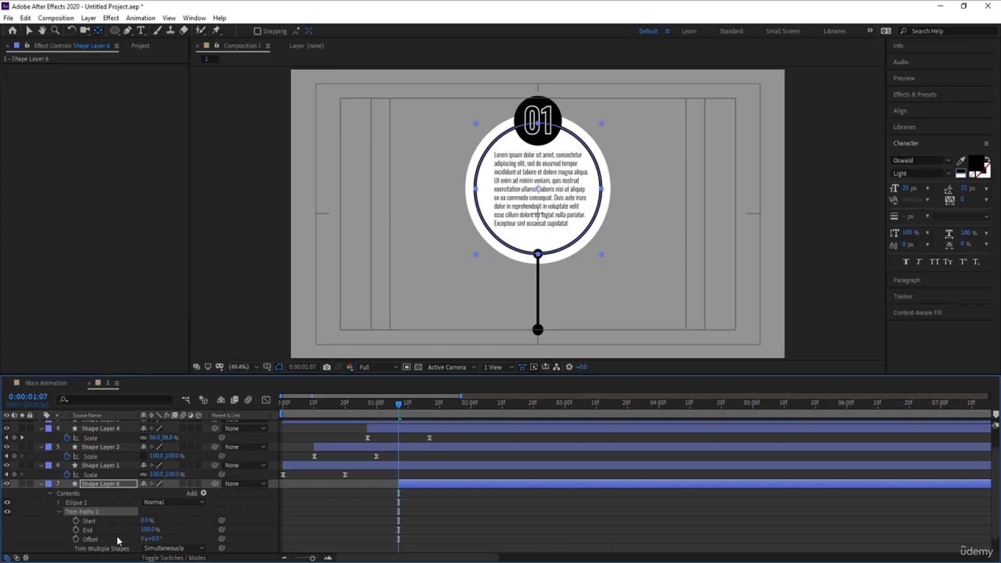
left_click(148, 530)
type("50")
key("Return")
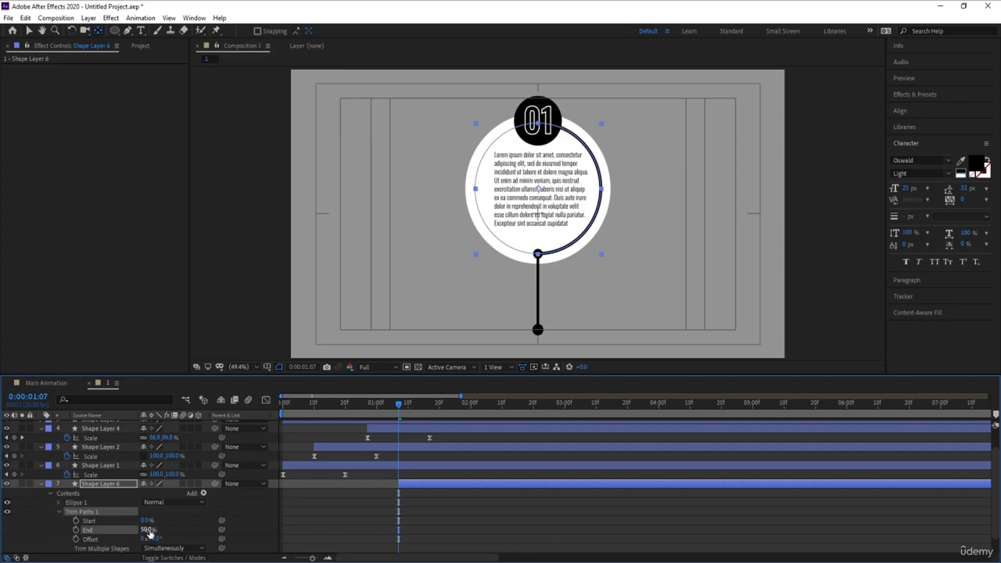
left_click_drag(148, 520, 160, 521)
left_click(147, 520)
type("50")
key("Return")
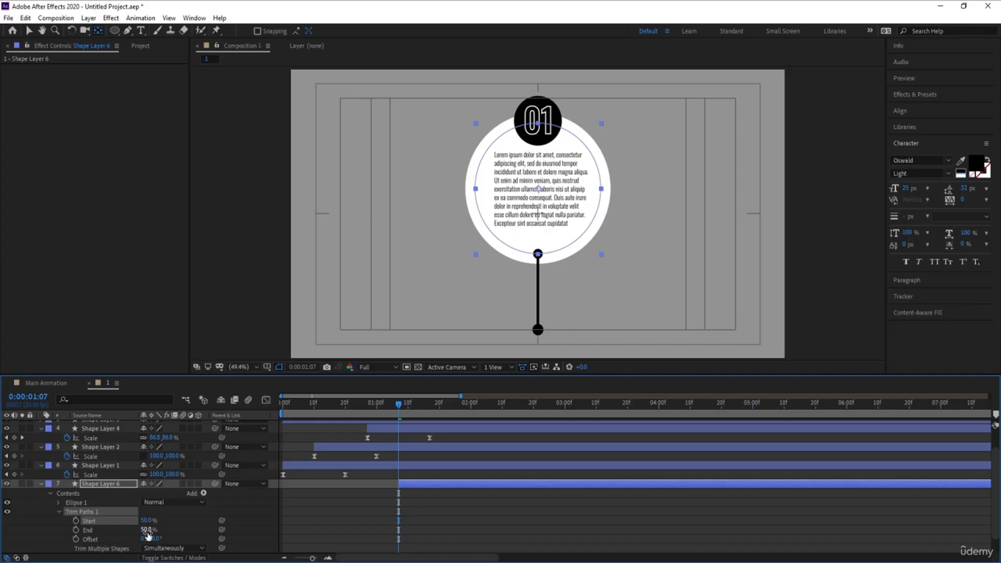
Keyframe Trim Paths Start and End at 1:07, then animate them to 0% and 100% at 2:10.
left_click(76, 530)
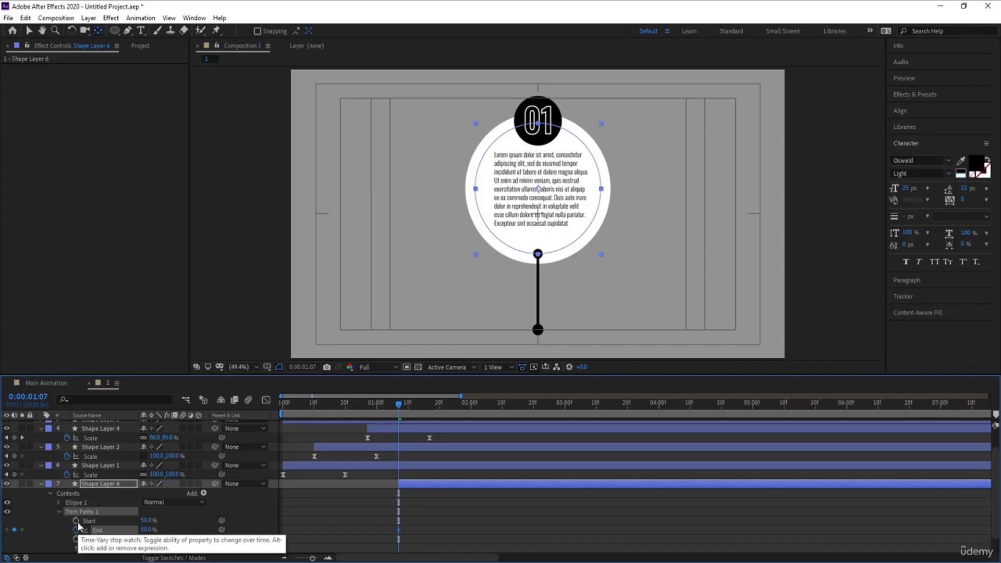
left_click(76, 520)
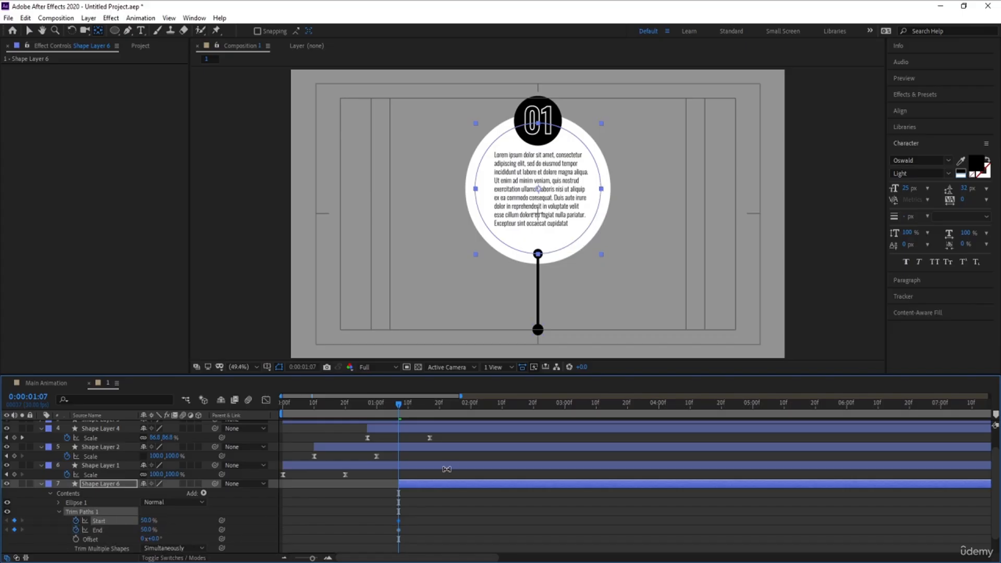
left_click(505, 410)
mouse_move(158, 520)
left_mouse_down()
mouse_move(110, 522)
mouse_move(214, 528)
left_mouse_up()
Select the trim keyframes, sharpen their speed curve in the Graph Editor, and preview the result.
left_click_drag(359, 514, 541, 531)
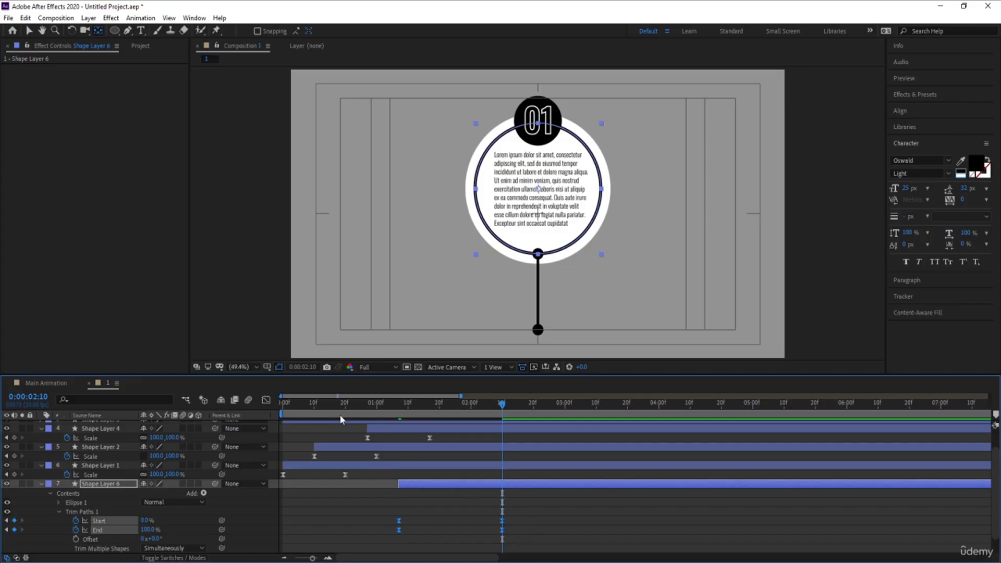
left_click(266, 401)
left_click(485, 499)
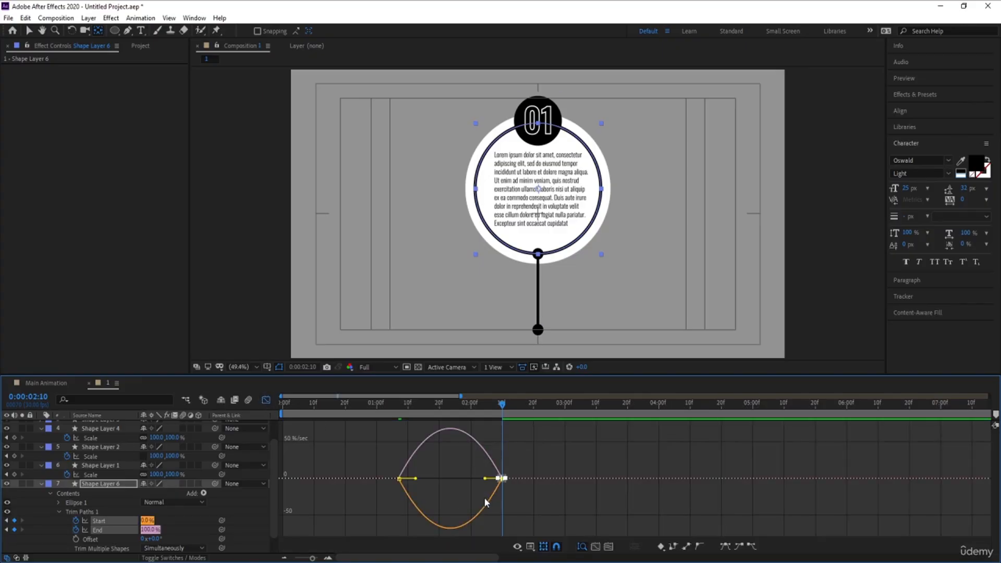
left_click_drag(486, 480, 450, 478)
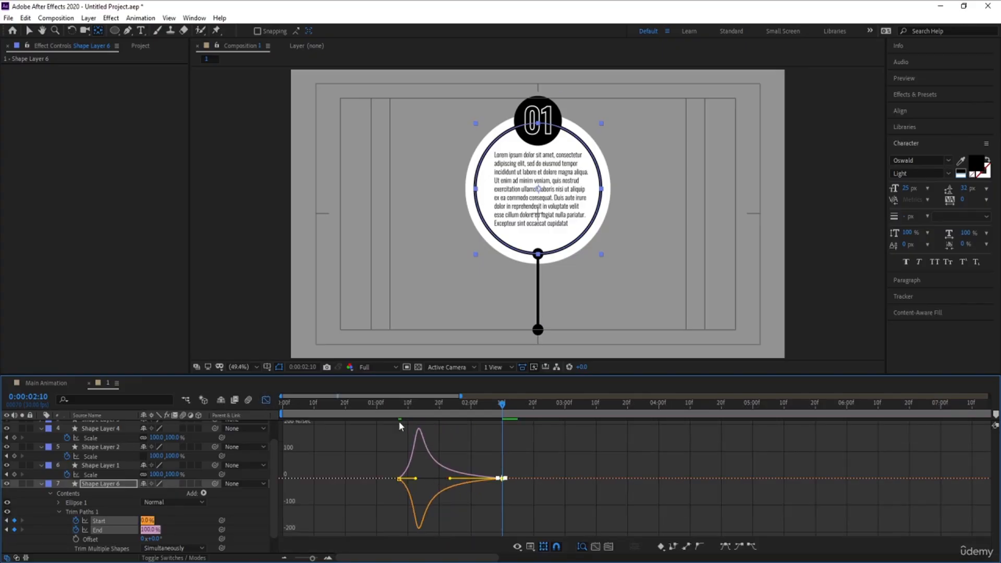
left_click(392, 406)
key("space")
key("space")
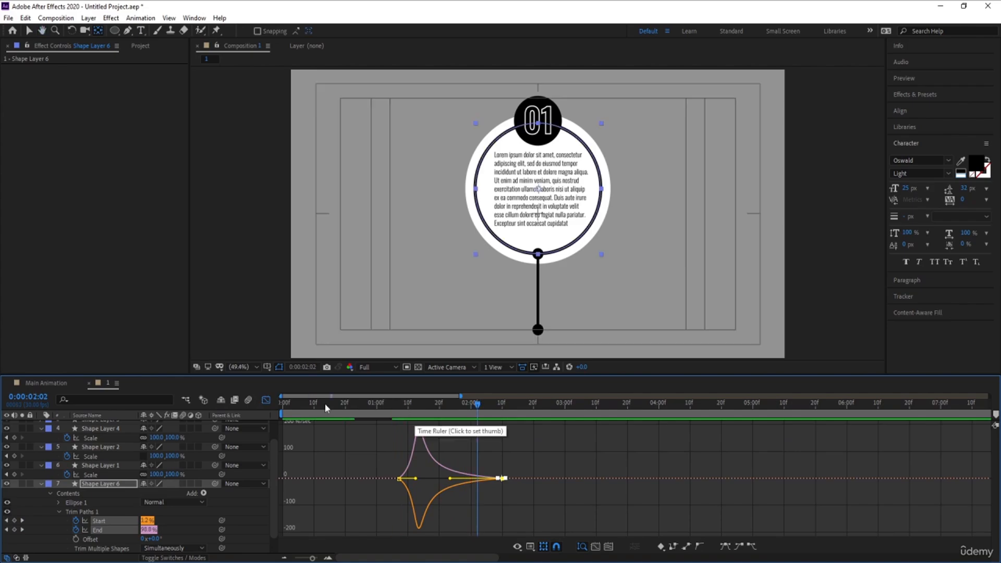
Move the final trim keyframes later to about 2 seconds 28 frames and preview from the start.
left_click(264, 400)
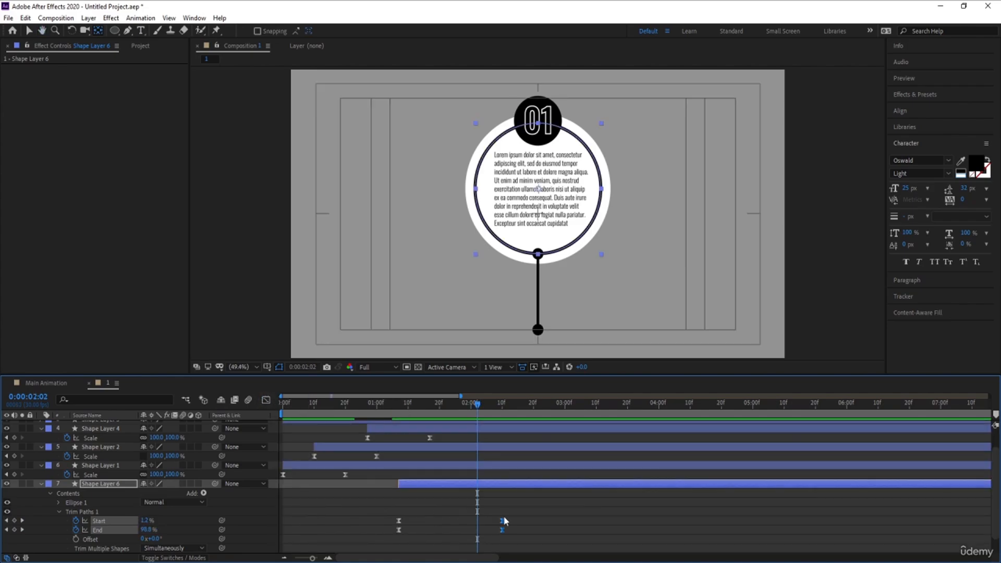
left_click_drag(504, 524, 559, 527)
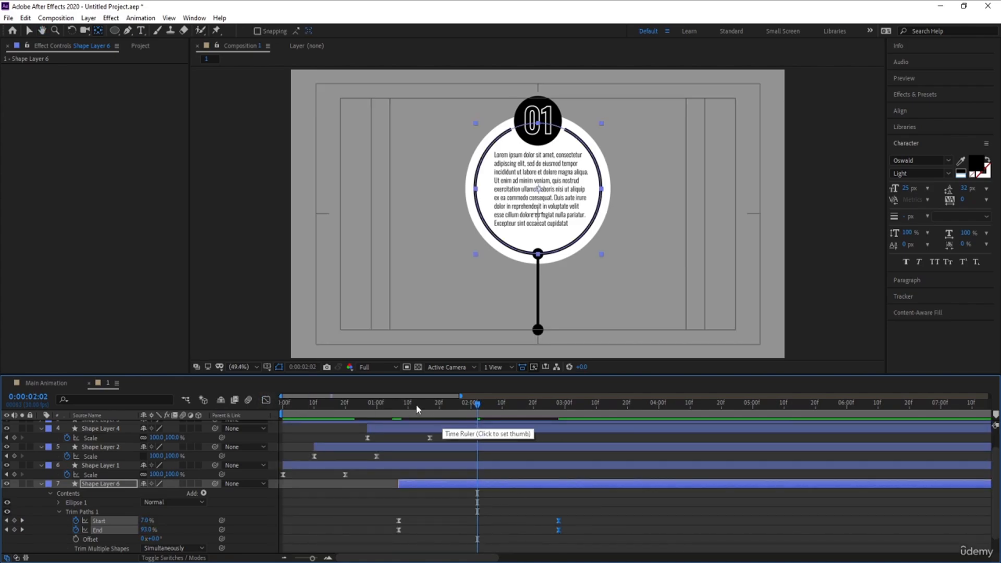
key("Home")
key("space")
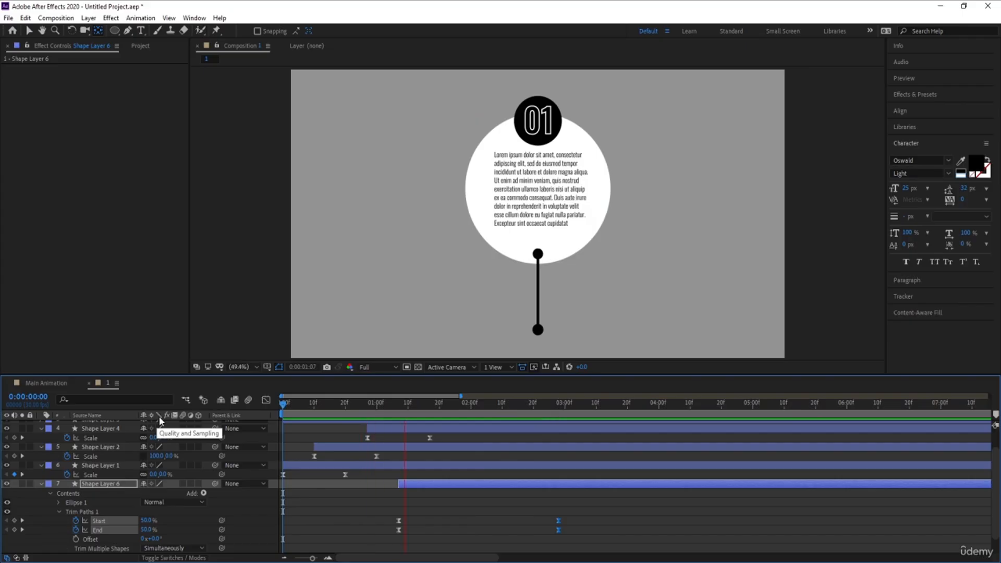
Move the 01 badge layer's start to the current time of 2 seconds 10 frames.
mouse_move(509, 404)
left_mouse_down()
mouse_move(471, 408)
mouse_move(502, 407)
left_mouse_up()
left_click(522, 108)
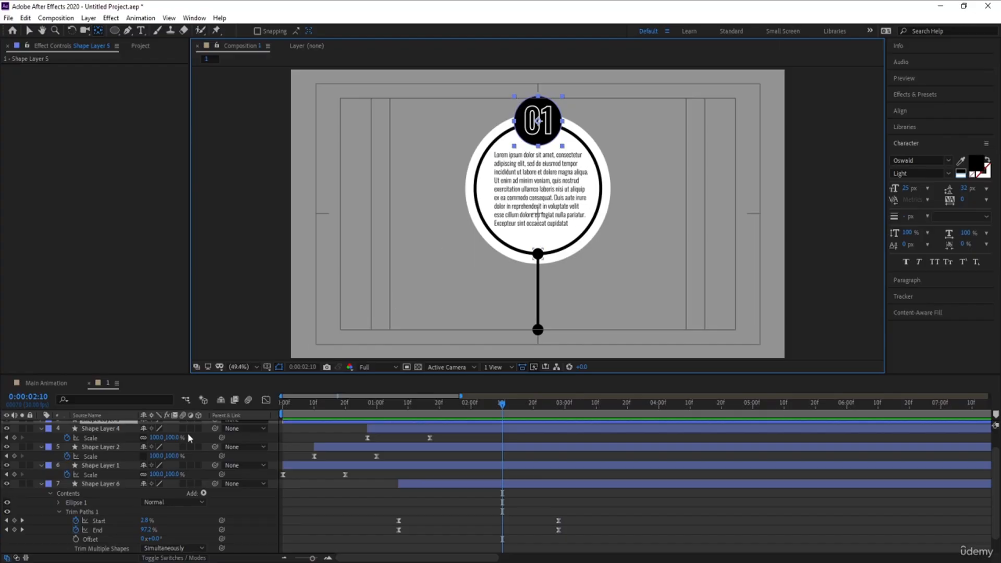
scroll(424, 489, "down", 1)
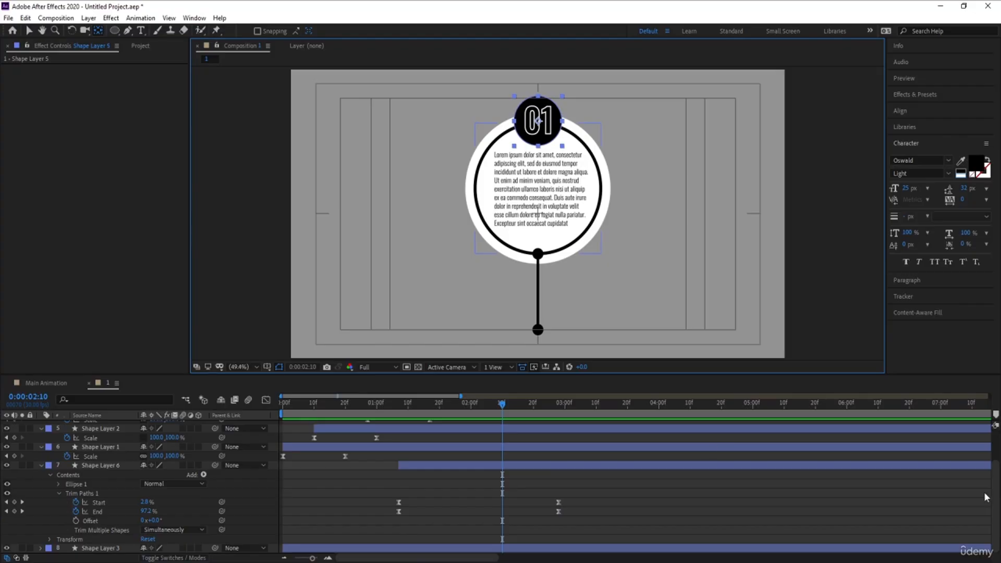
scroll(599, 453, "up", 2)
key("bracketleft")
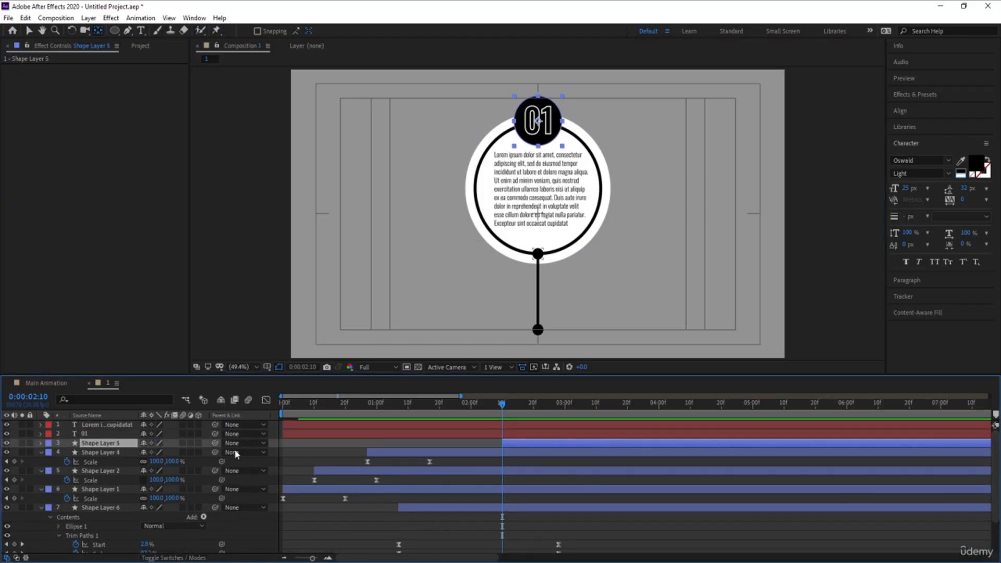